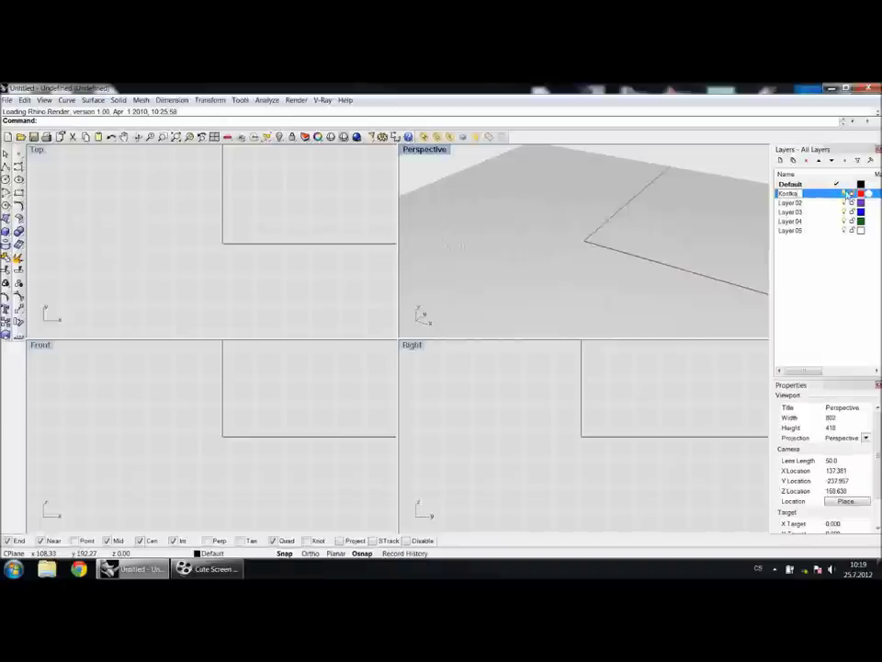
Step: Finish renaming the layer to Kostka, and create a 10 × 10 × 10 box with its first base corner at the origin
click(821, 256)
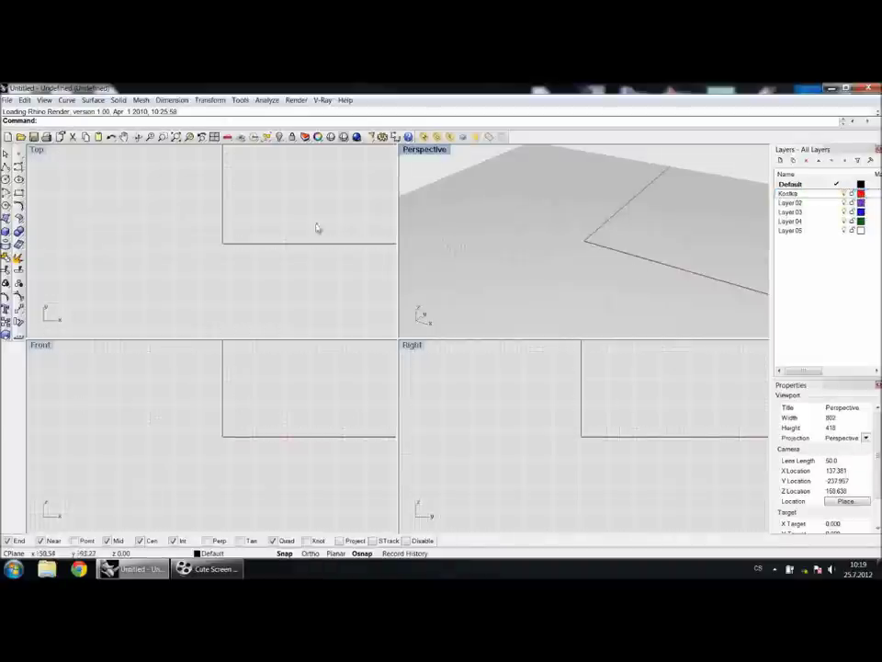
click(7, 235)
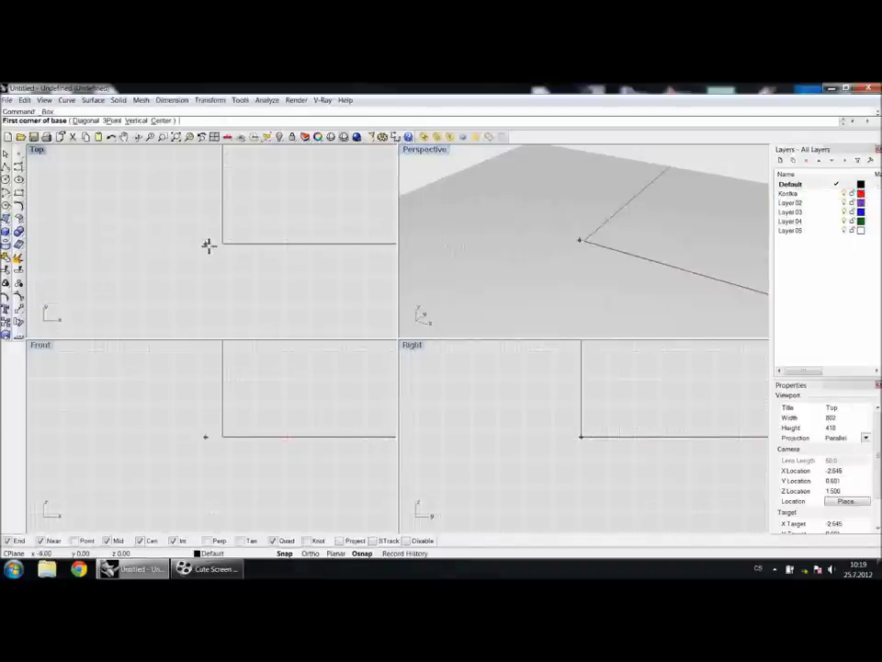
click(226, 245)
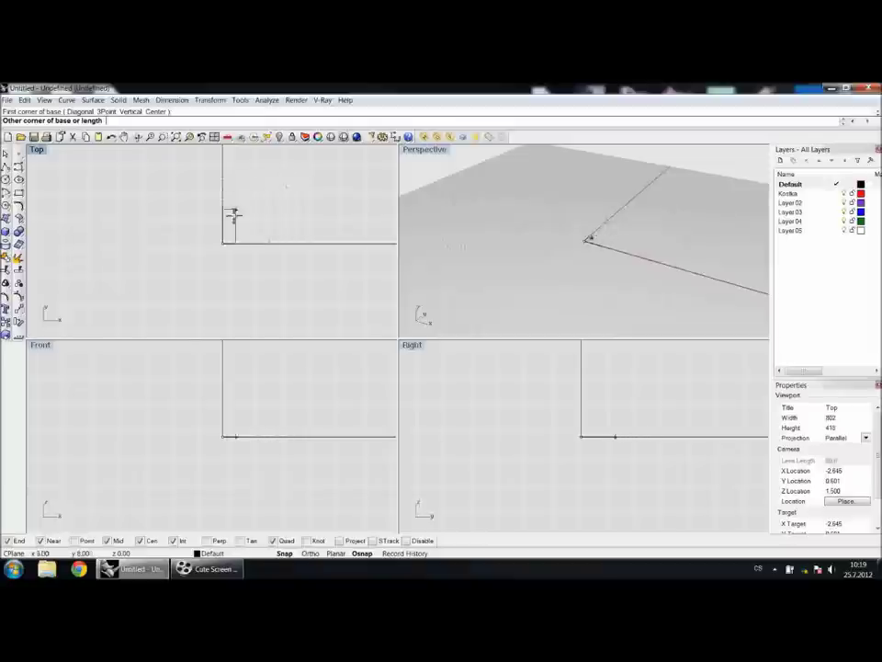
text(10)
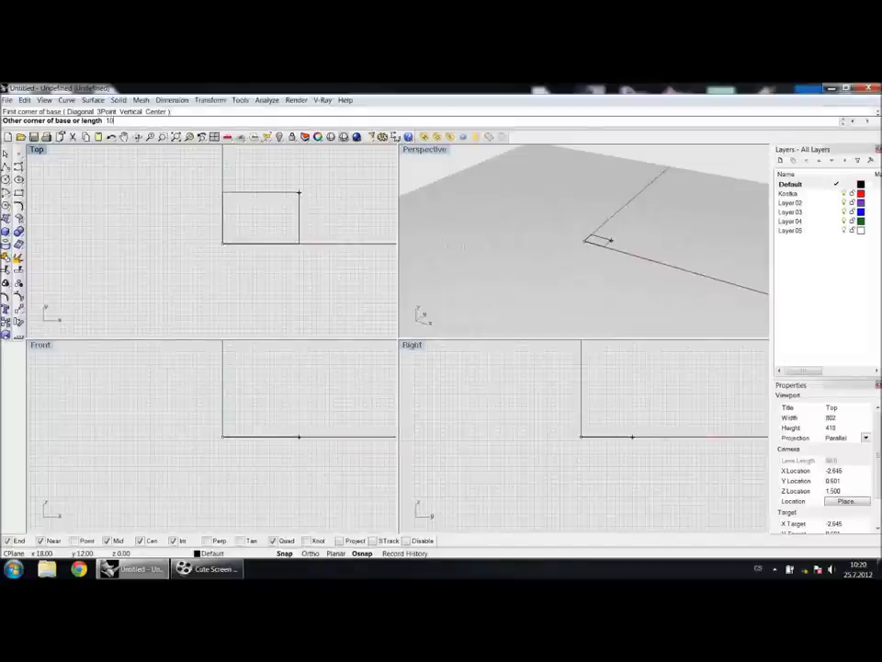
key(Return)
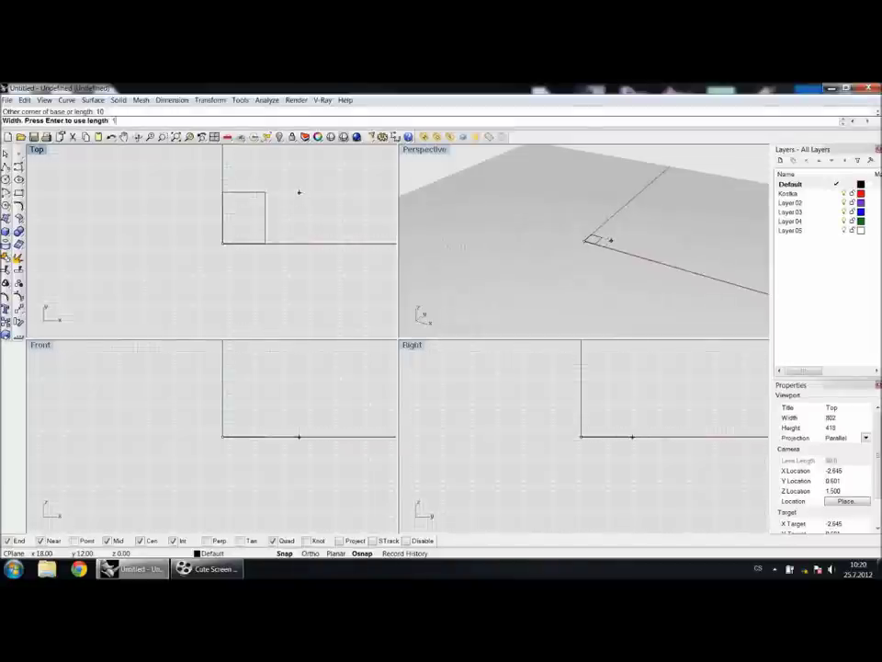
text(10)
key(Return)
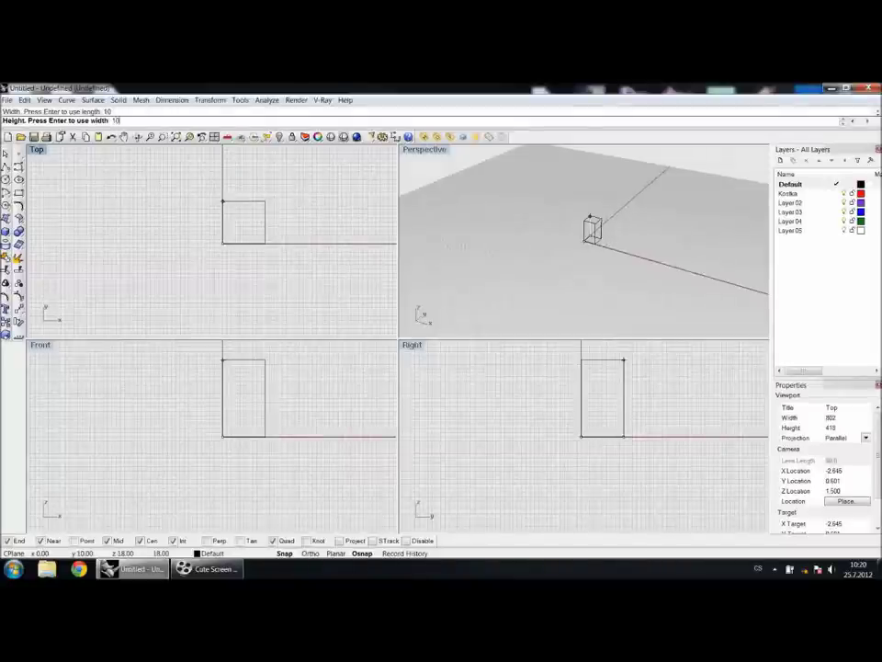
text(10)
key(Return)
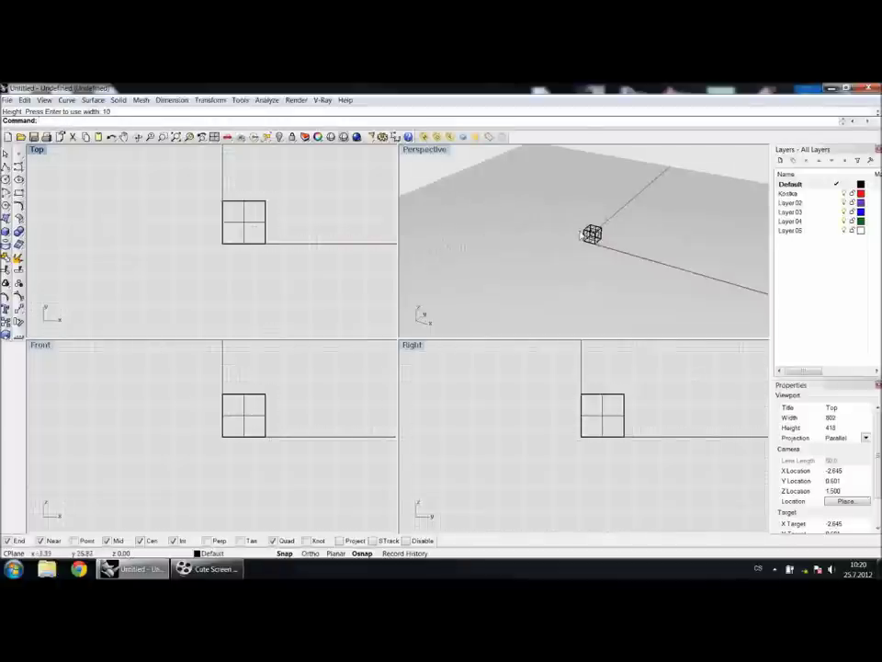
Step: Maximize the Perspective viewport and zoom it to the box
double_click(429, 150)
drag(366, 254, 447, 397)
click(189, 138)
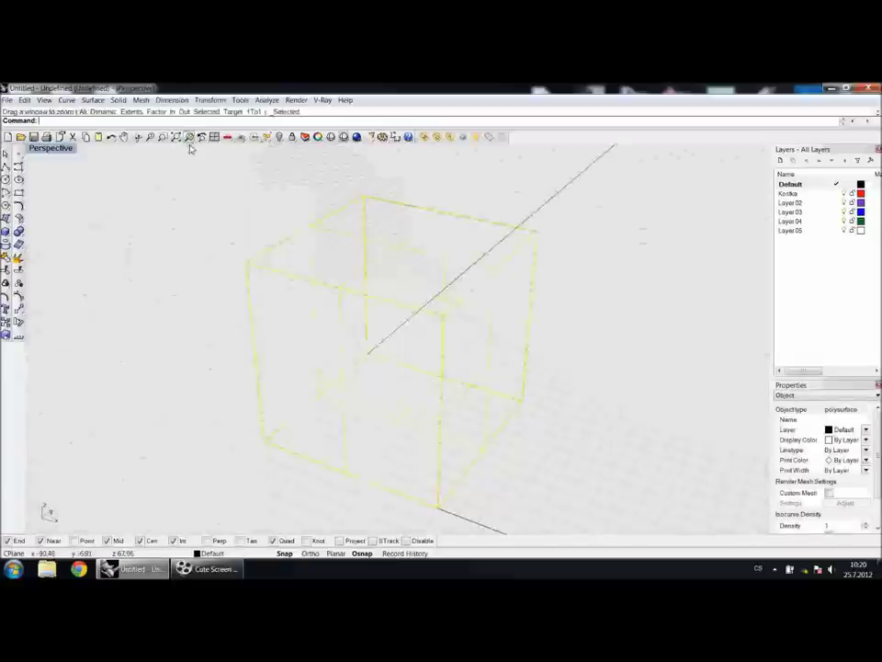
click(216, 265)
right_drag(479, 307, 496, 290)
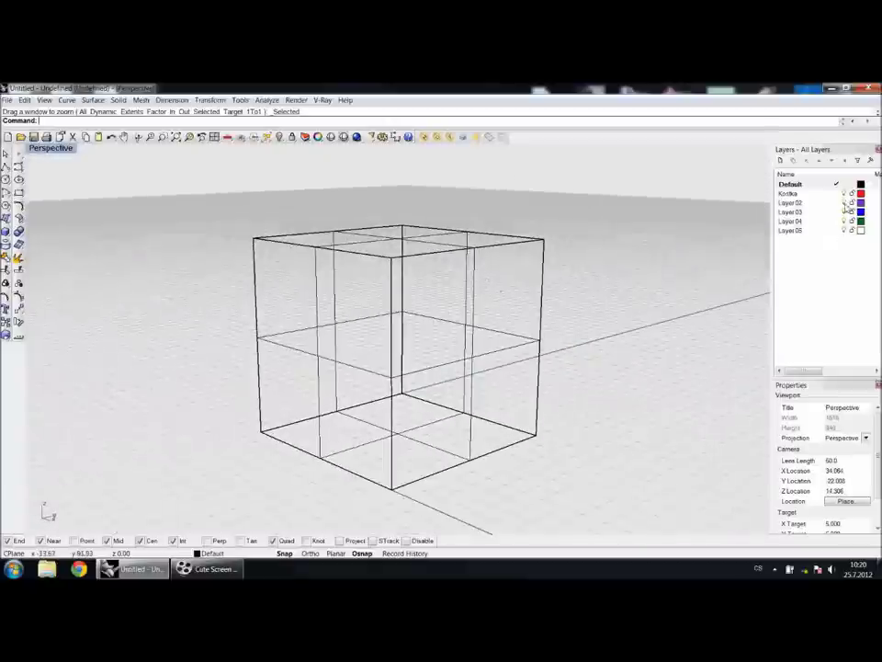
Step: Move the box to the Kostka layer and make Kostka the current layer
click(861, 184)
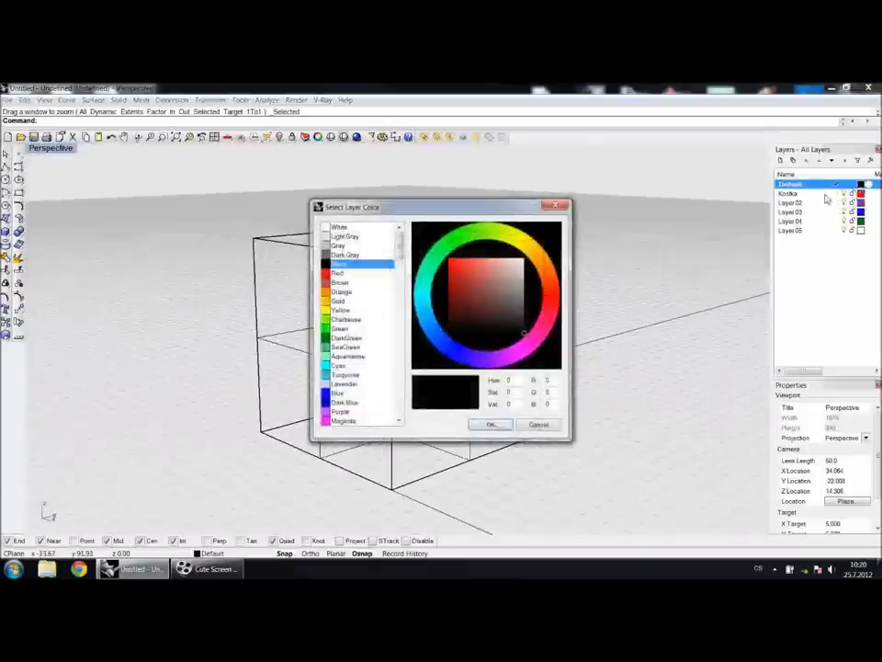
click(555, 208)
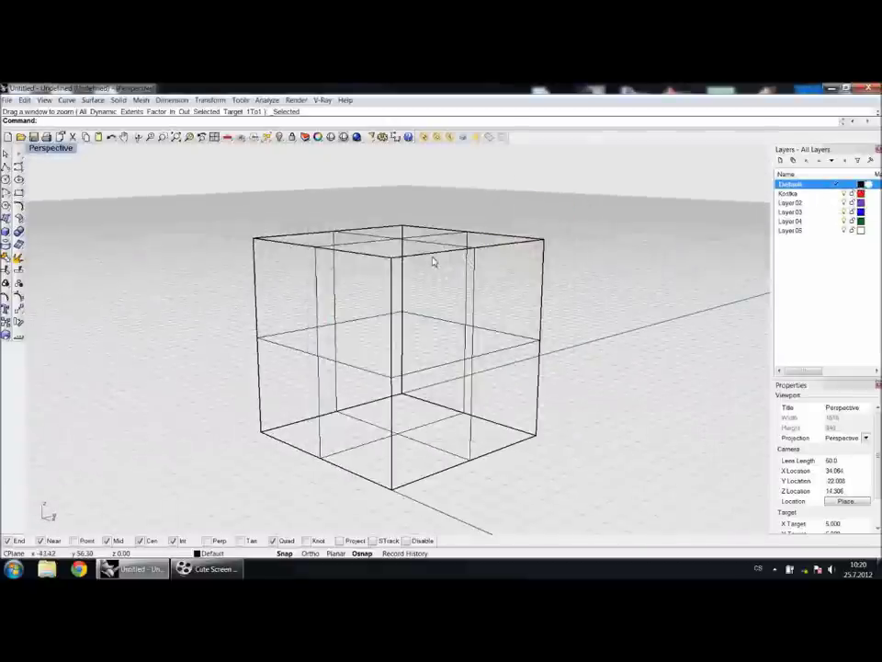
click(433, 262)
right_click(821, 194)
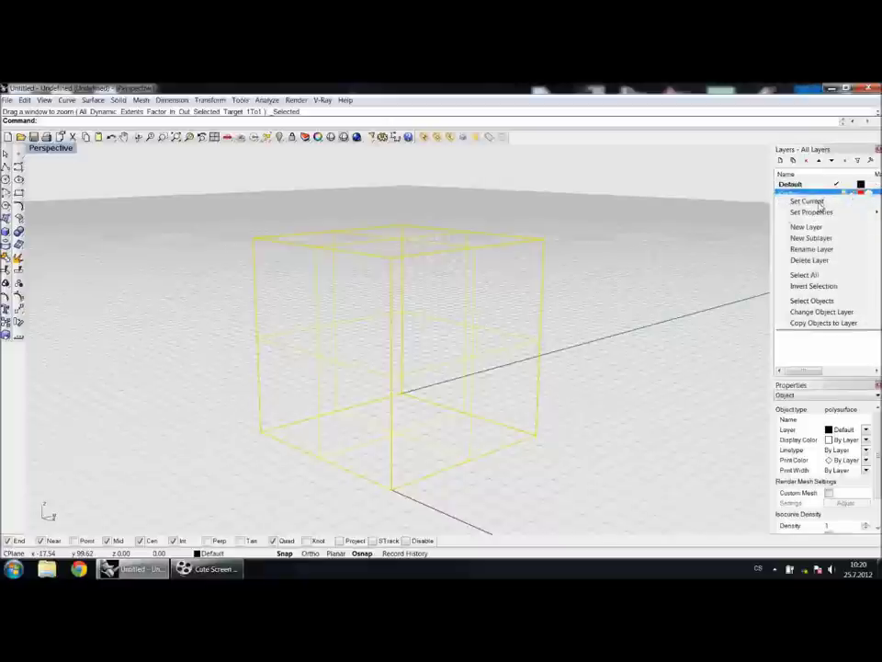
click(819, 313)
double_click(817, 195)
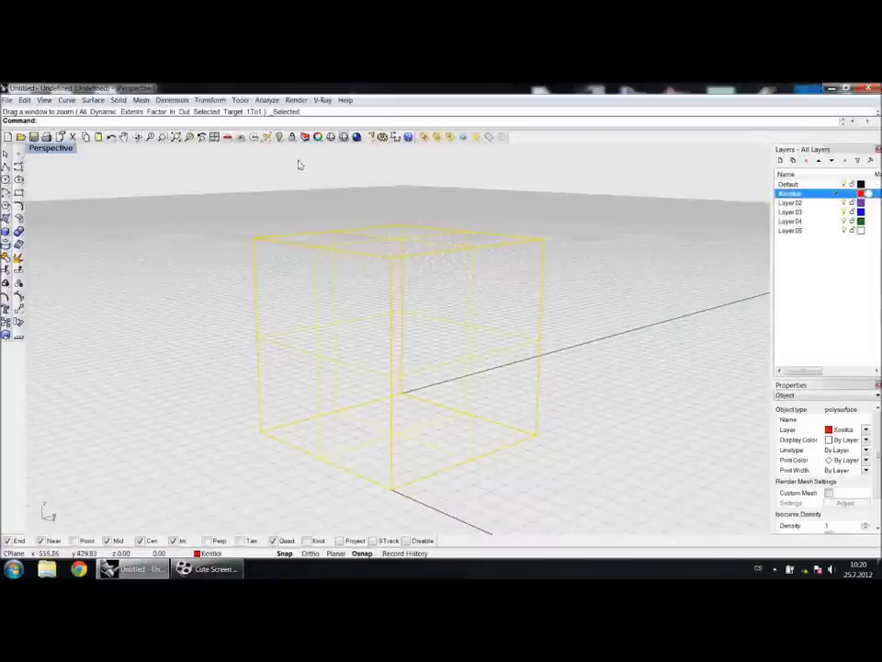
click(171, 184)
Step: Preview the box in the Shaded and Rendered display modes in the Perspective viewport
click(59, 150)
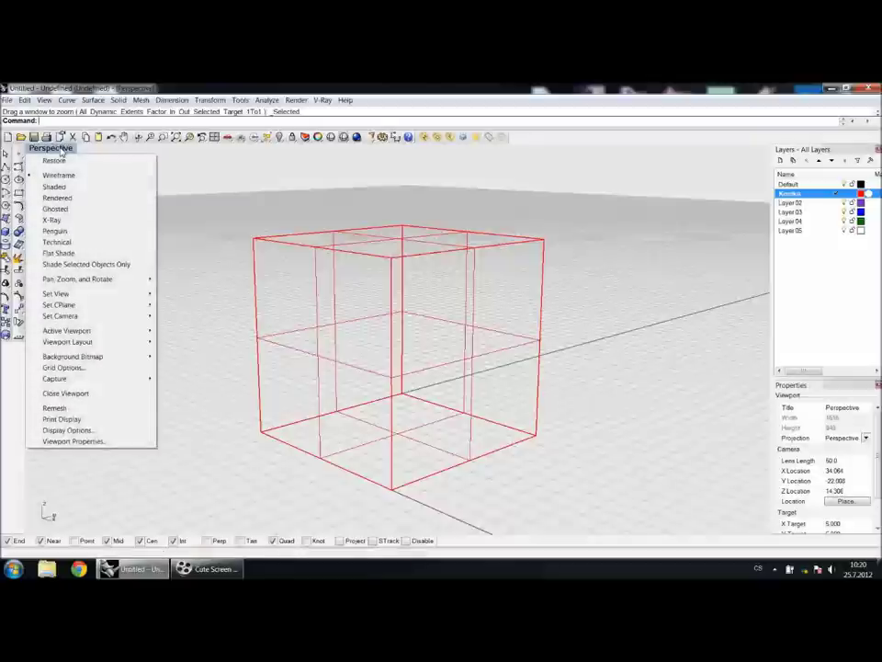
click(54, 187)
mouse_move(481, 319)
right_down()
mouse_move(315, 312)
mouse_move(388, 321)
mouse_move(285, 262)
right_up()
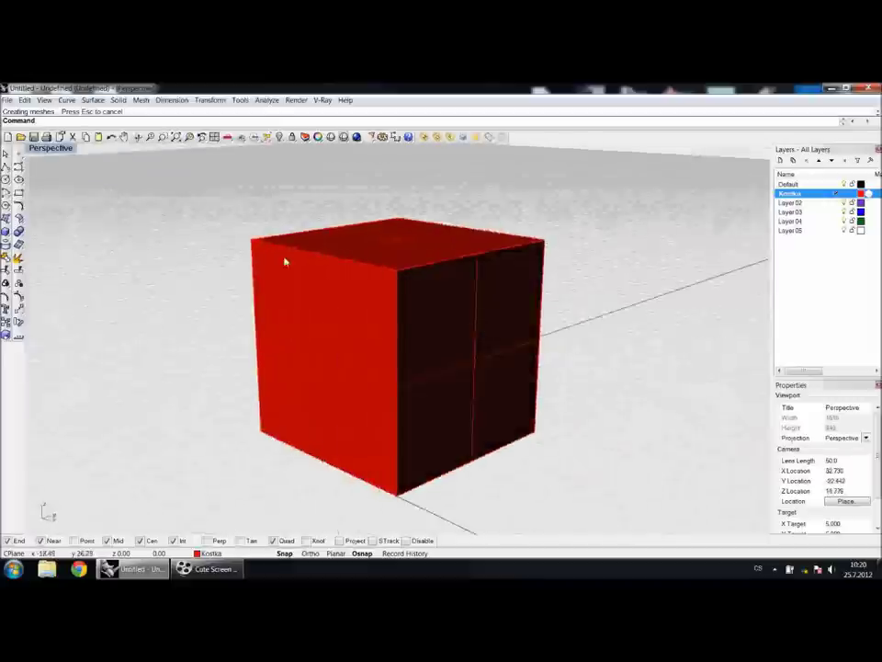
click(51, 149)
click(60, 198)
right_drag(371, 323, 326, 293)
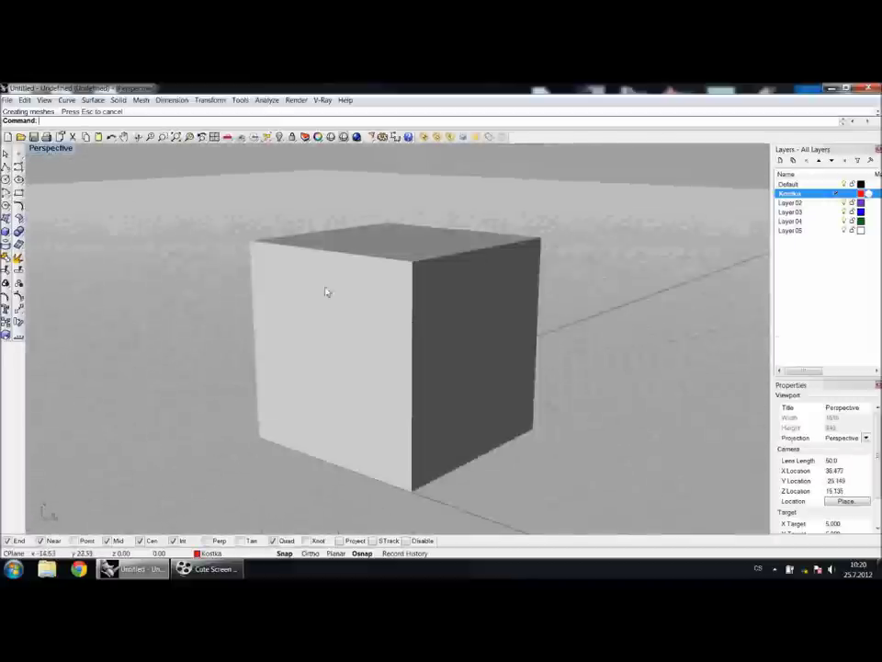
Step: Set the Perspective viewport's display mode to Ghosted
click(49, 151)
click(55, 209)
right_drag(336, 311, 404, 322)
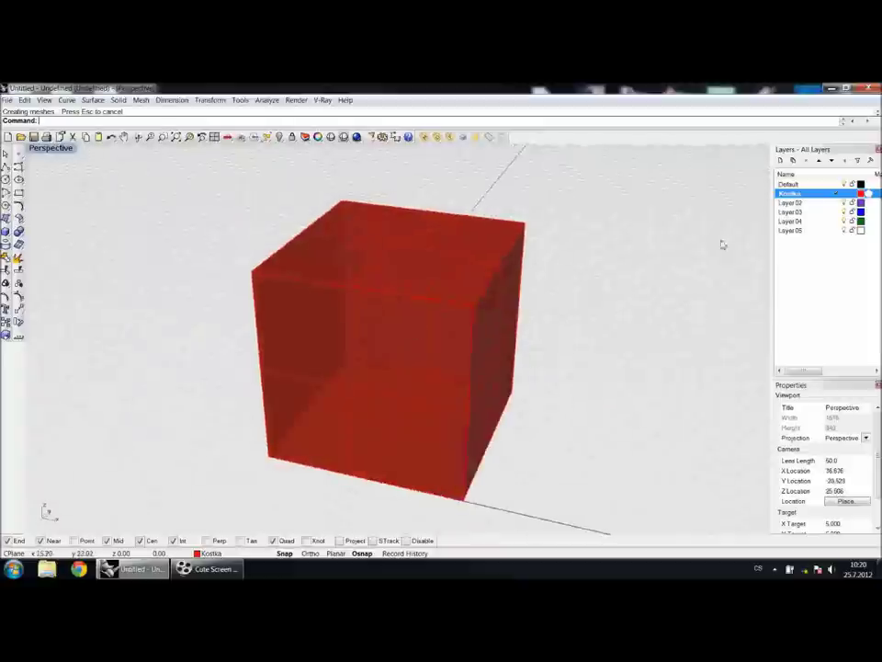
Step: Rename Layer 02 as koule
click(796, 203)
text(koule)
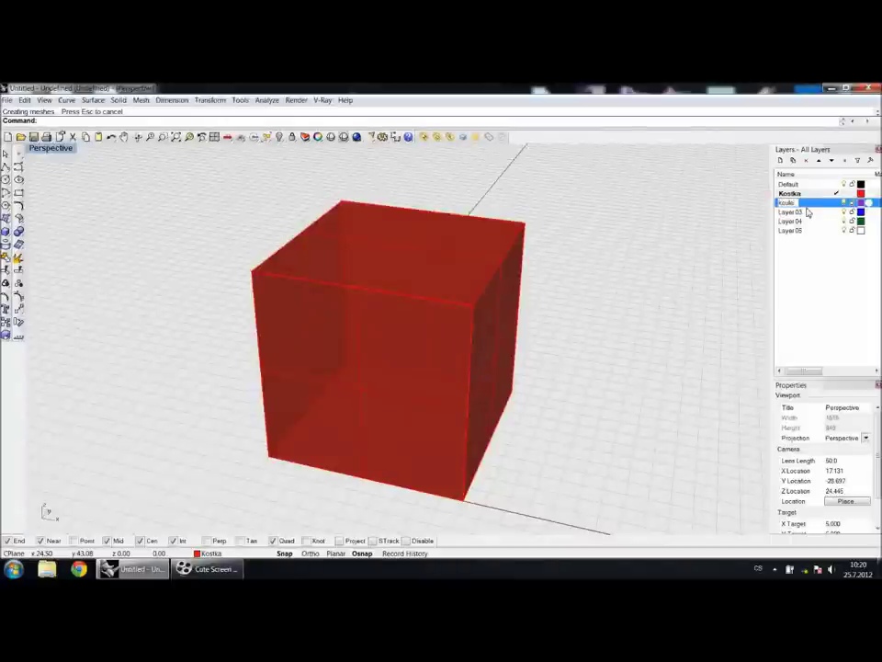
click(822, 248)
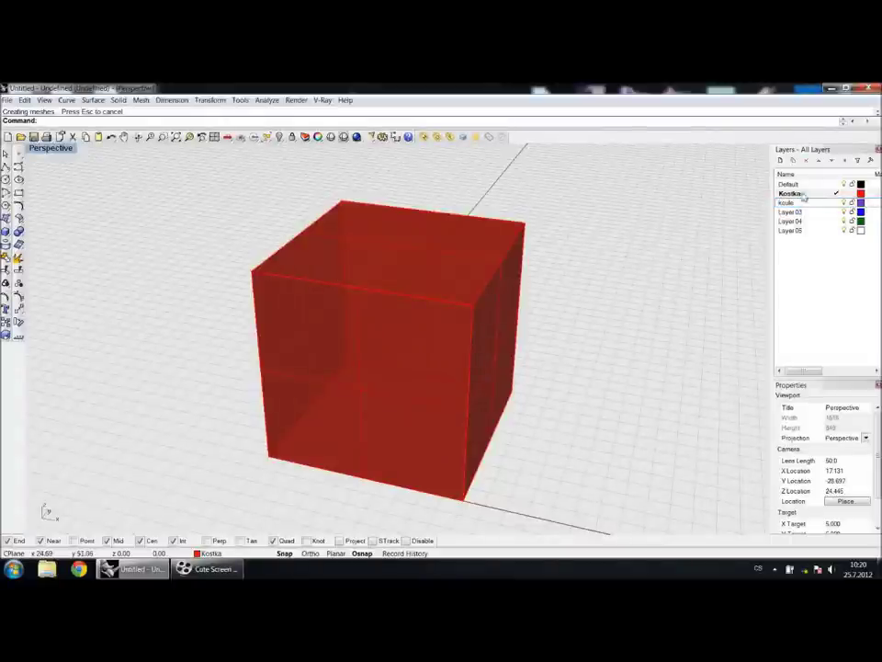
Step: Change the Kostka layer's color to Purple
click(862, 193)
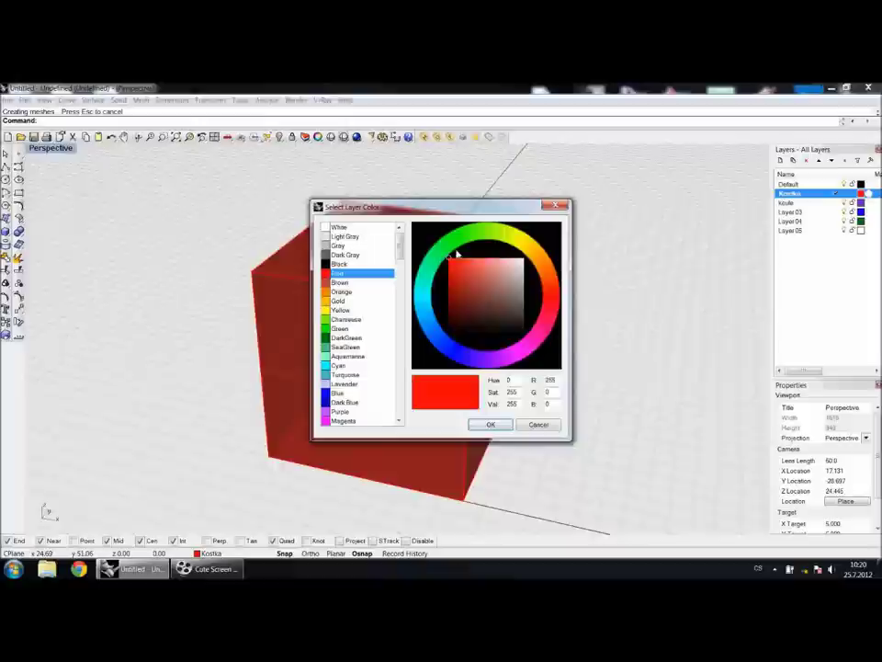
click(327, 413)
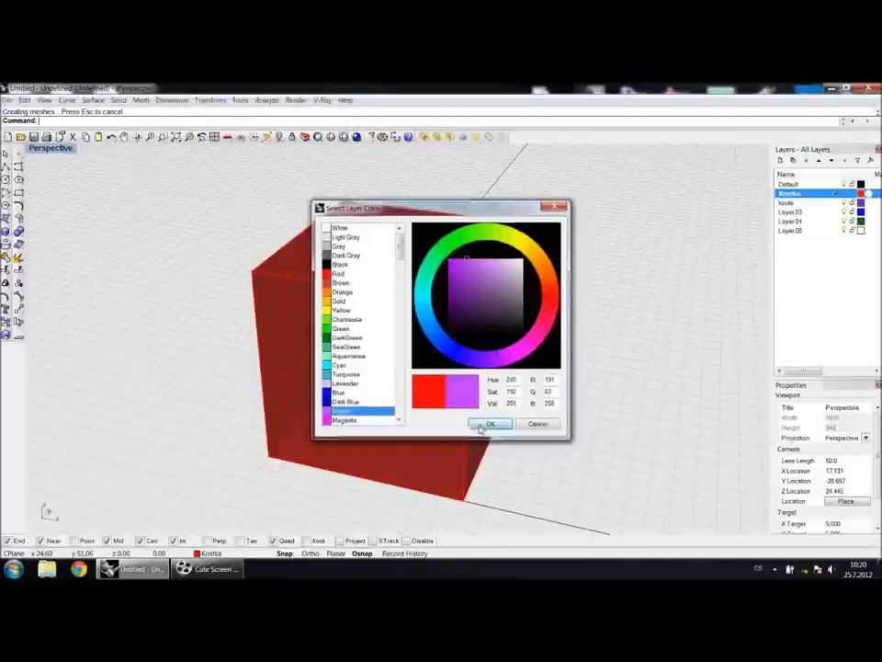
click(490, 423)
right_drag(433, 384, 349, 368)
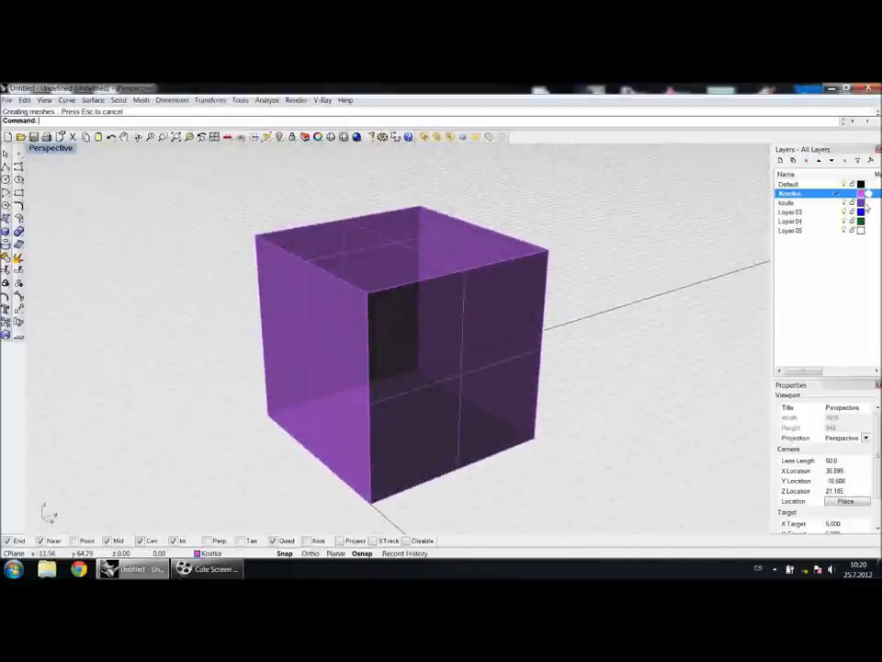
Step: Change the koule layer's color to Green
click(861, 202)
drag(401, 296, 387, 243)
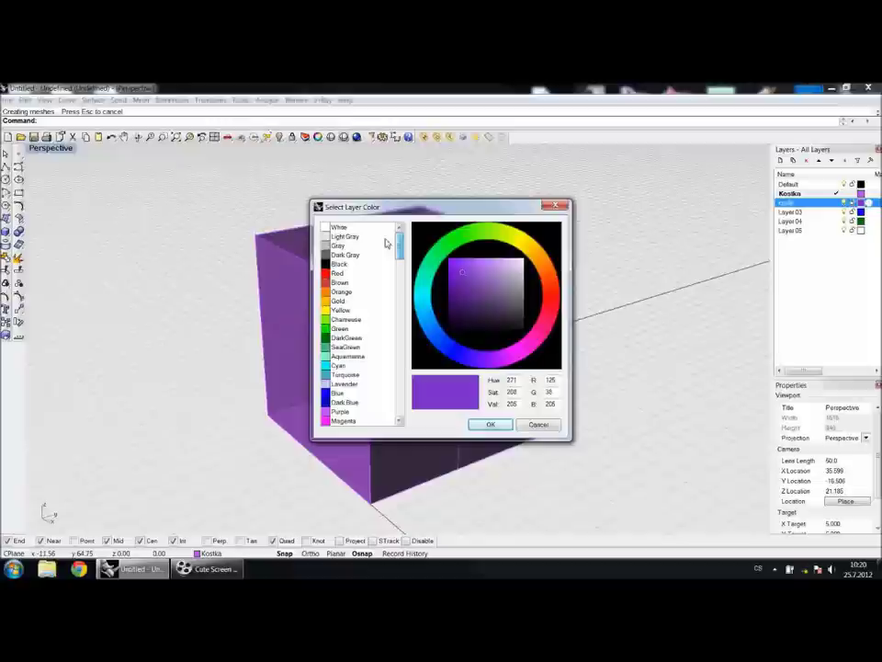
click(345, 319)
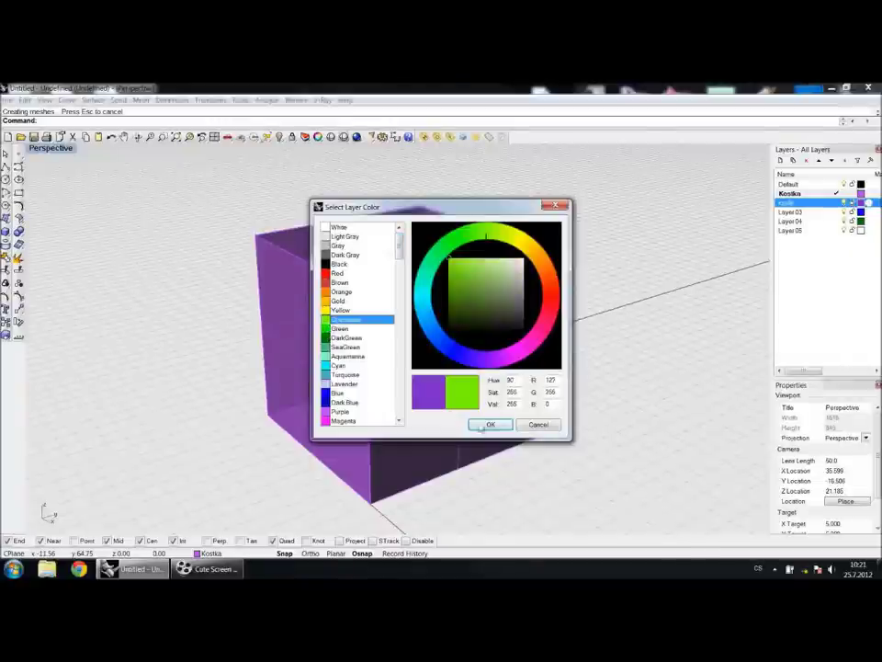
click(338, 328)
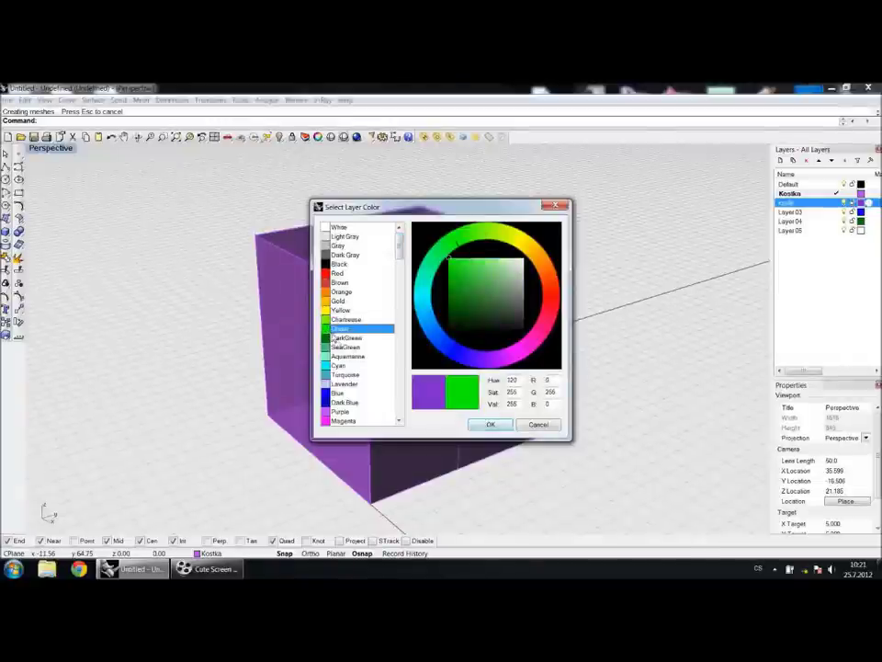
click(497, 425)
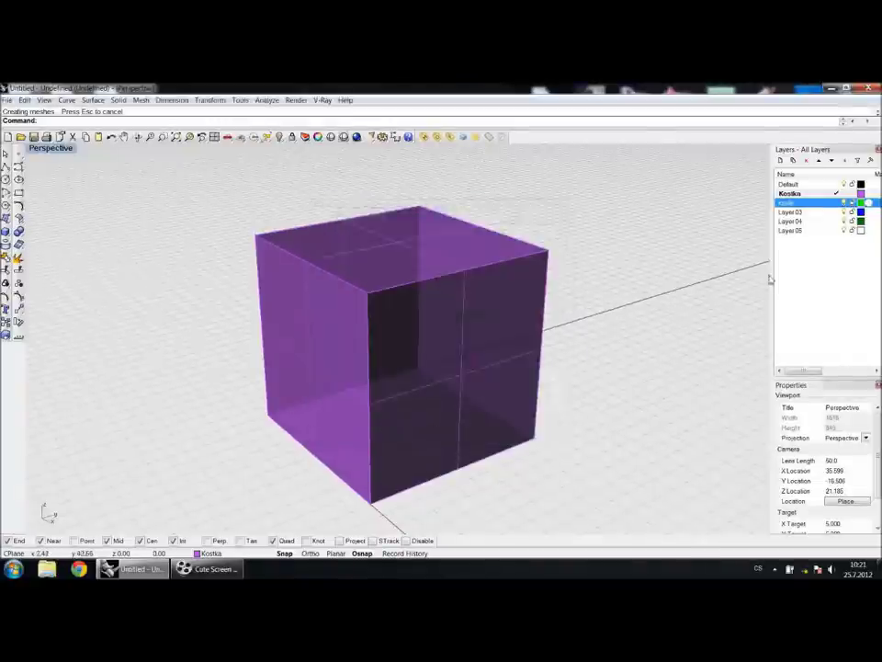
Step: Make koule the current layer and create a sphere of radius 4.95 centered on the box's top corner above the origin
double_click(819, 204)
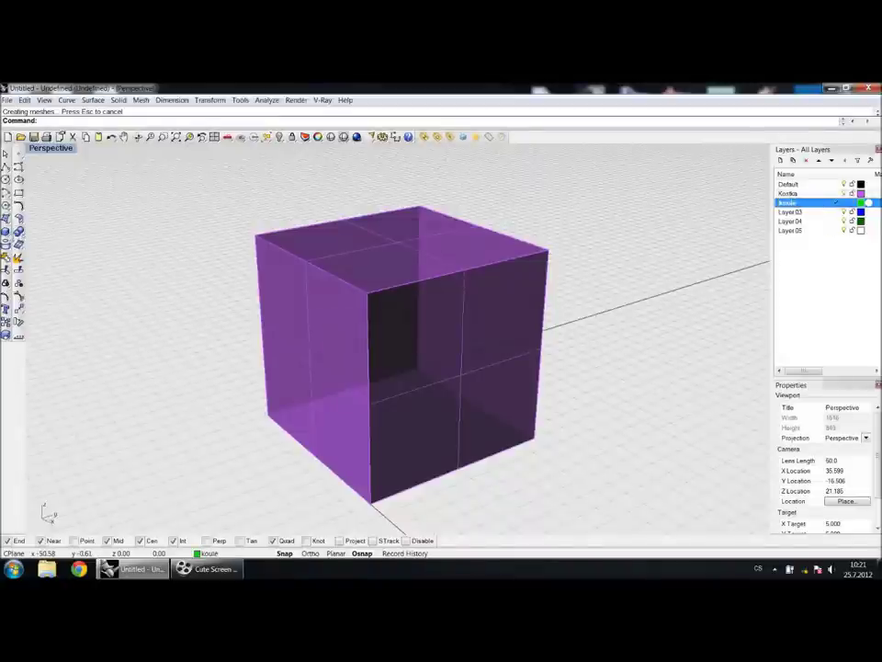
click(10, 234)
drag(31, 238, 70, 184)
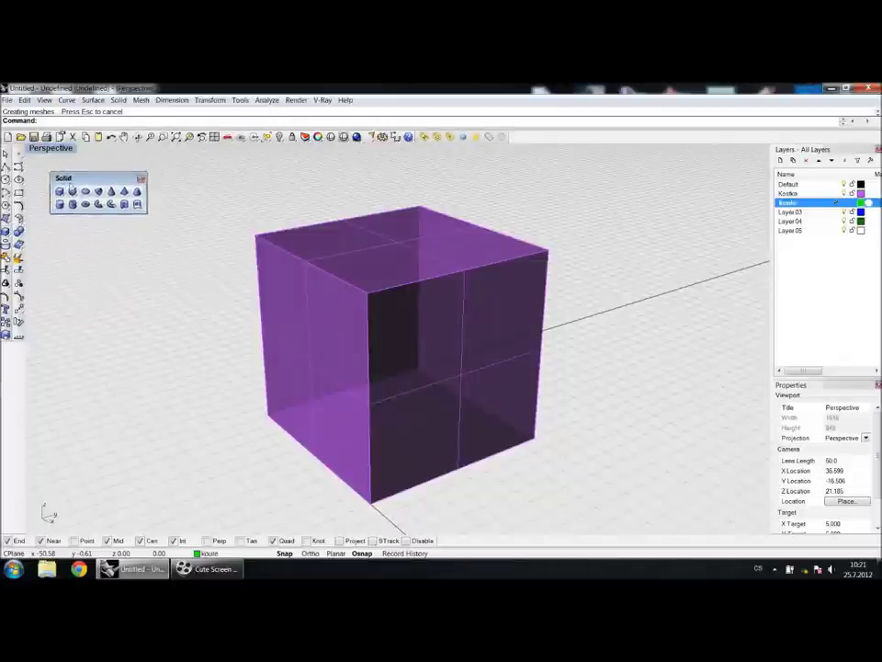
click(71, 190)
right_drag(265, 305, 300, 307)
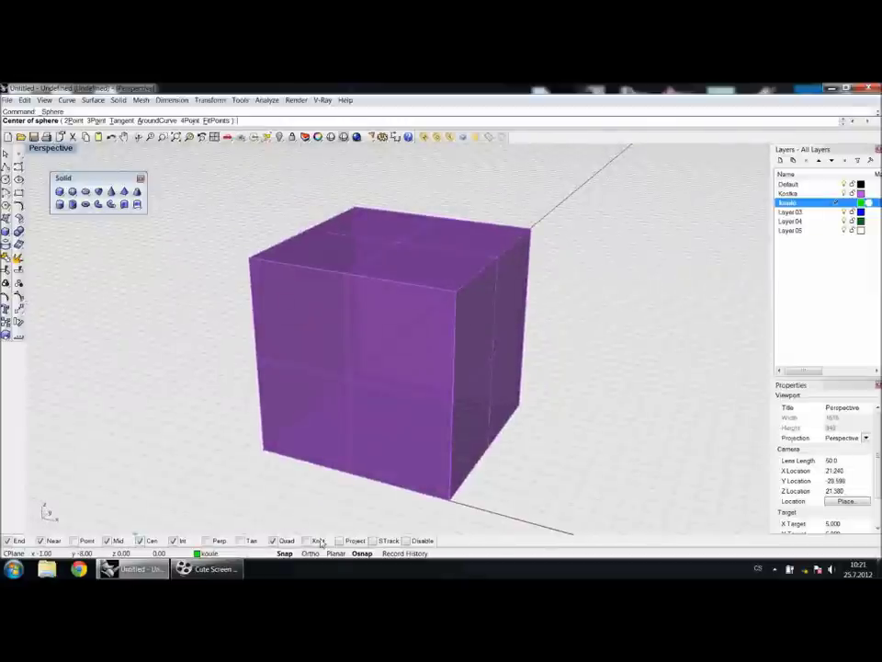
click(247, 262)
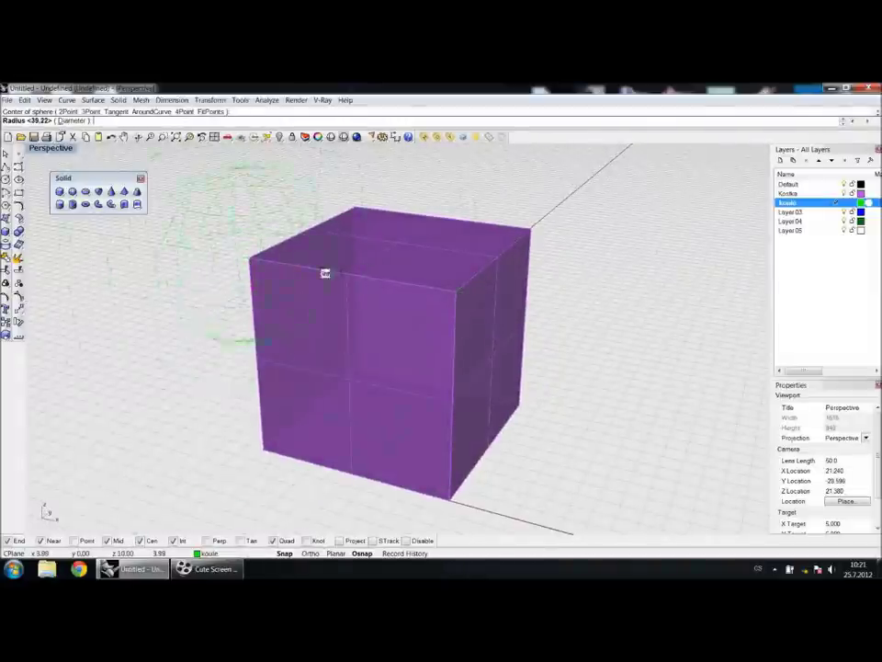
right_drag(346, 279, 364, 331)
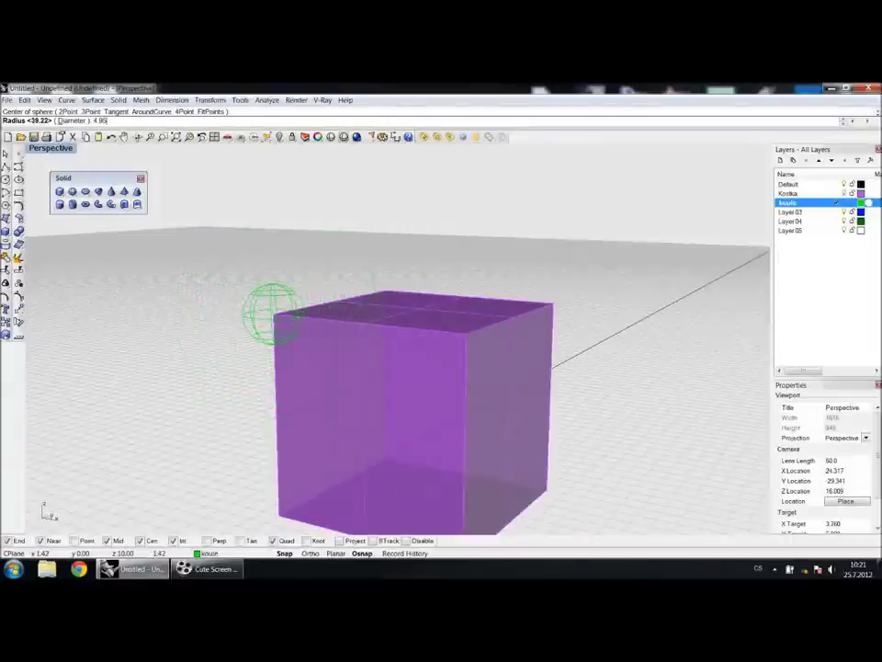
key(Return)
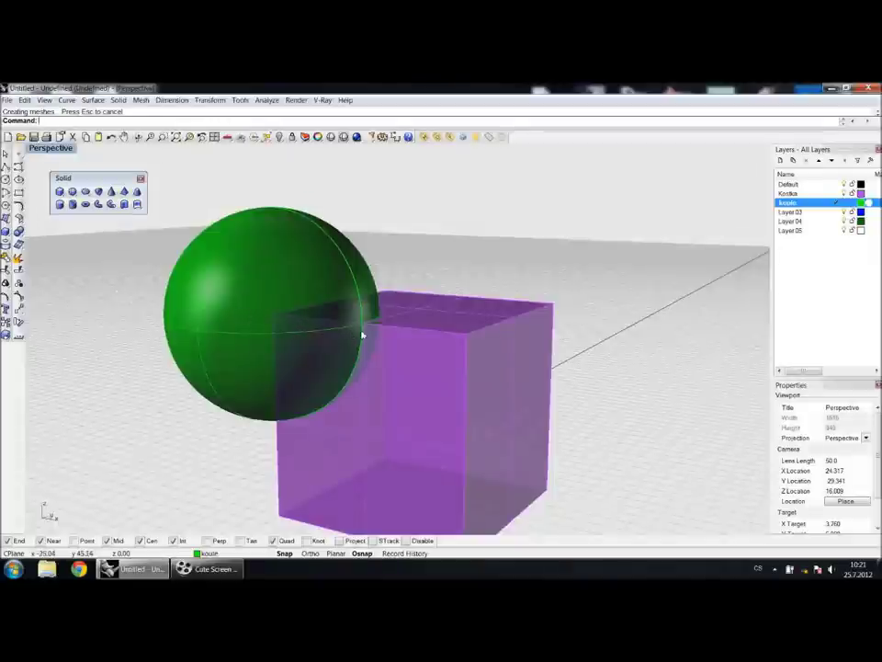
scroll(363, 332, up, 10)
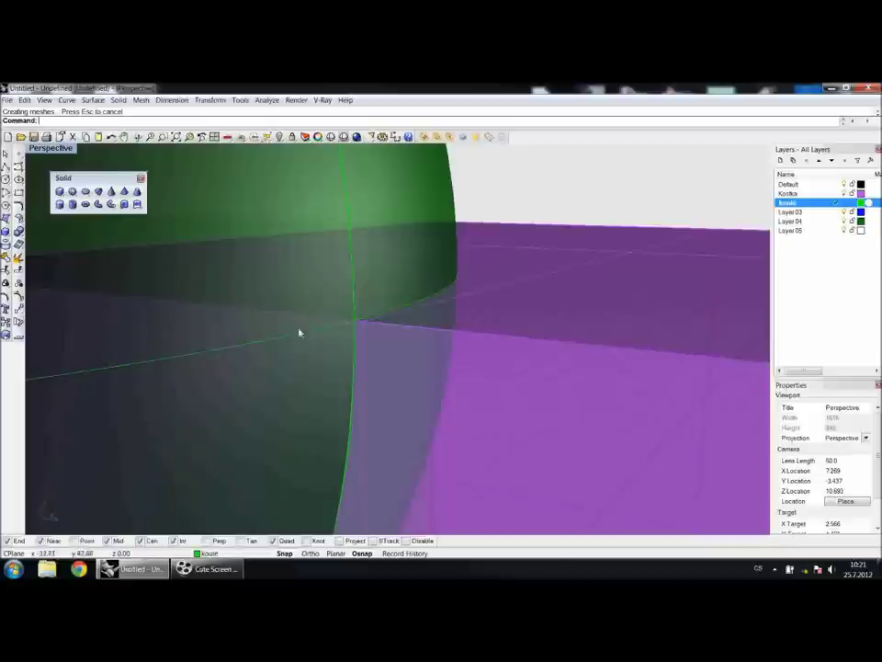
scroll(340, 317, down, 10)
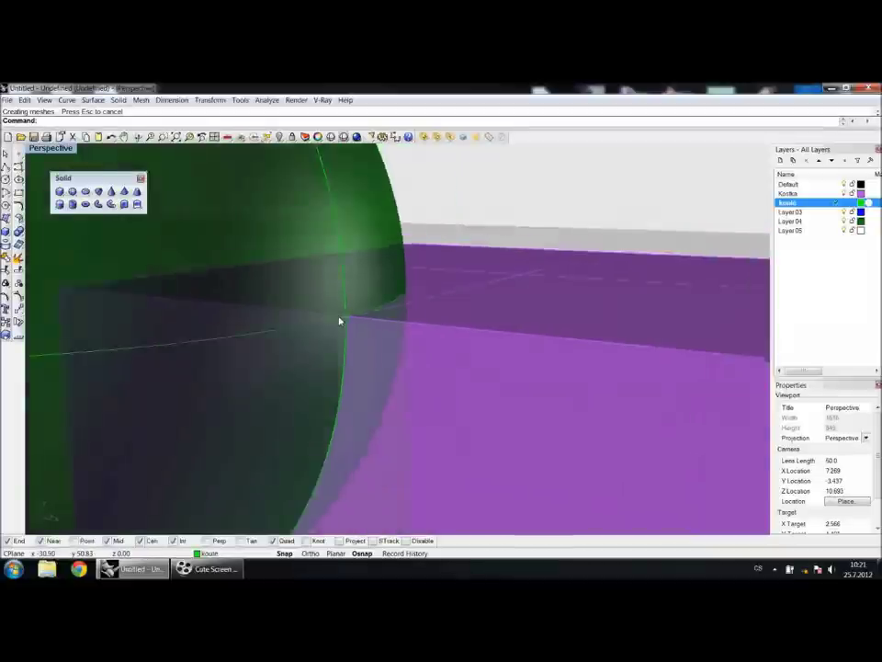
mouse_move(327, 340)
right_down()
mouse_move(413, 331)
mouse_move(331, 331)
right_up()
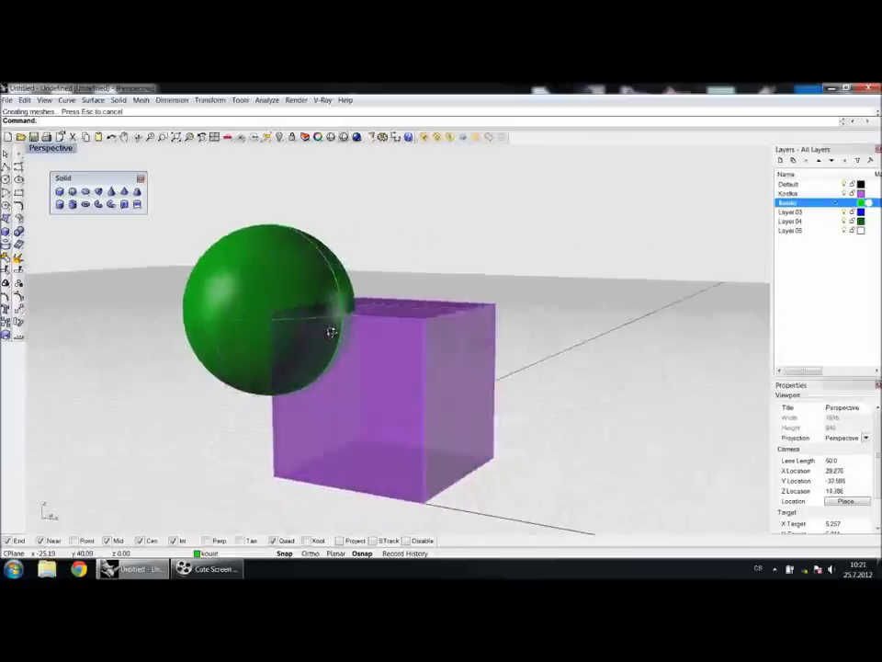
Step: Rename Layer 03 as pomocná and make it the current layer
click(141, 178)
right_drag(367, 351, 725, 210)
click(789, 212)
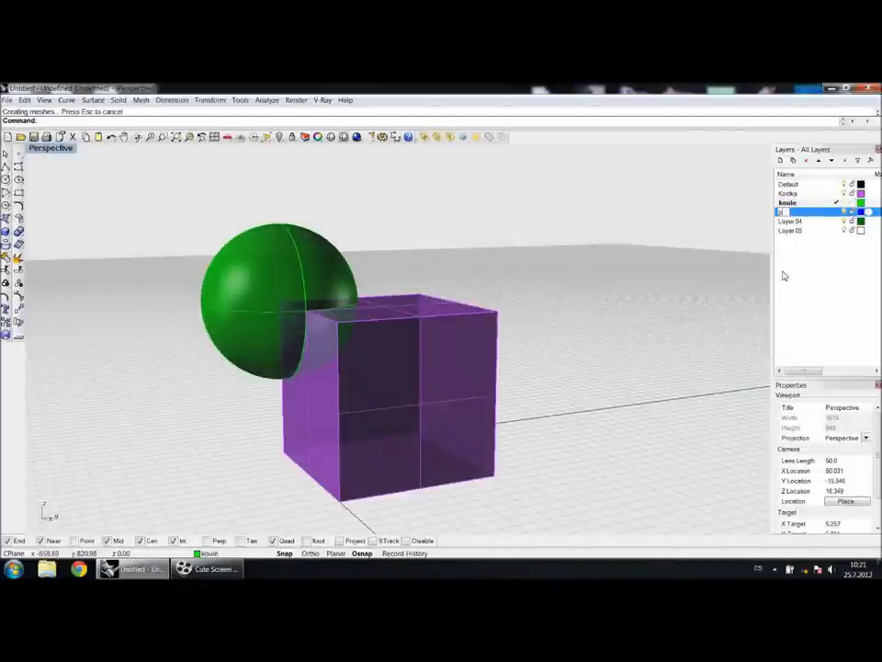
click(837, 282)
click(836, 212)
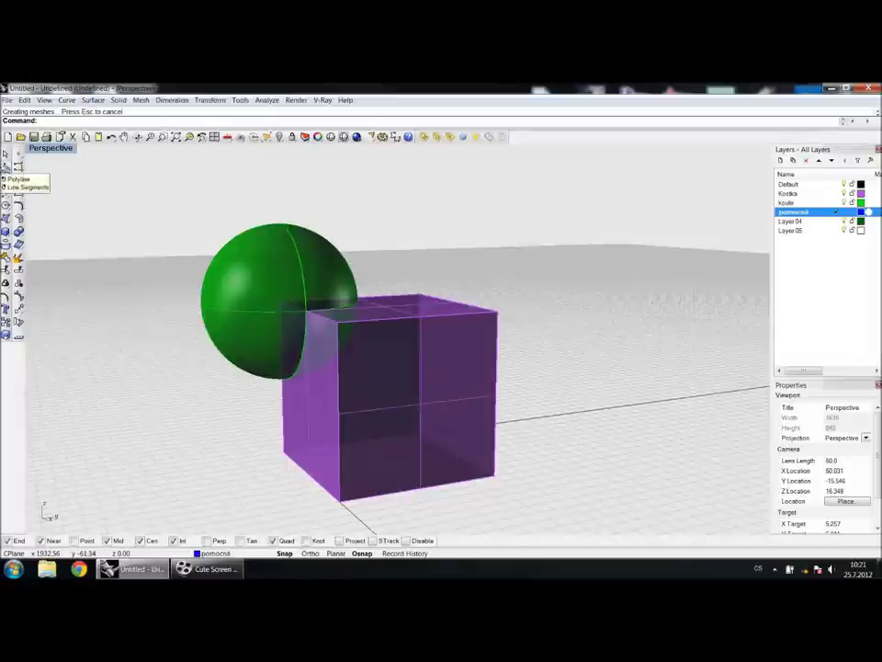
Step: Draw a polyline along the box's space diagonal, from the bottom corner at the origin to the opposite top corner
click(5, 165)
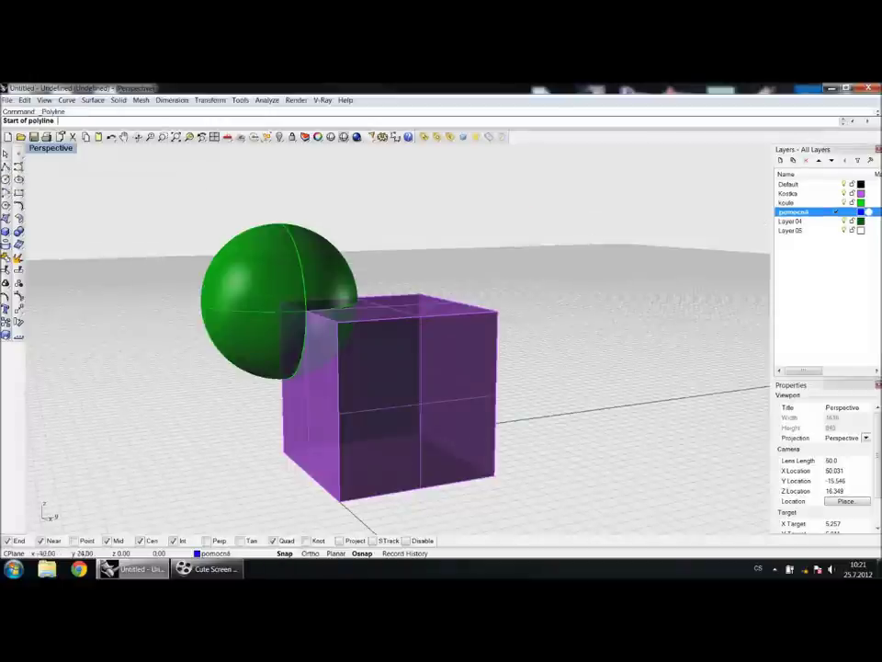
right_drag(367, 452, 261, 495)
click(278, 483)
right_drag(492, 331, 443, 396)
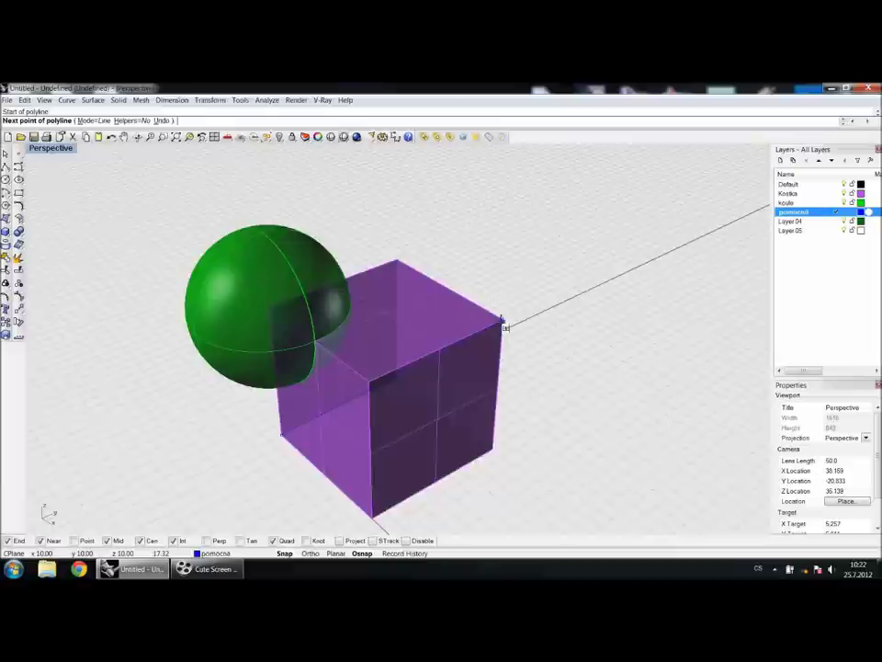
click(503, 324)
key(Return)
Step: Copy the sphere from its center to the diagonal's midpoint and to the box's two rear top corners
right_drag(450, 374, 411, 346)
click(240, 268)
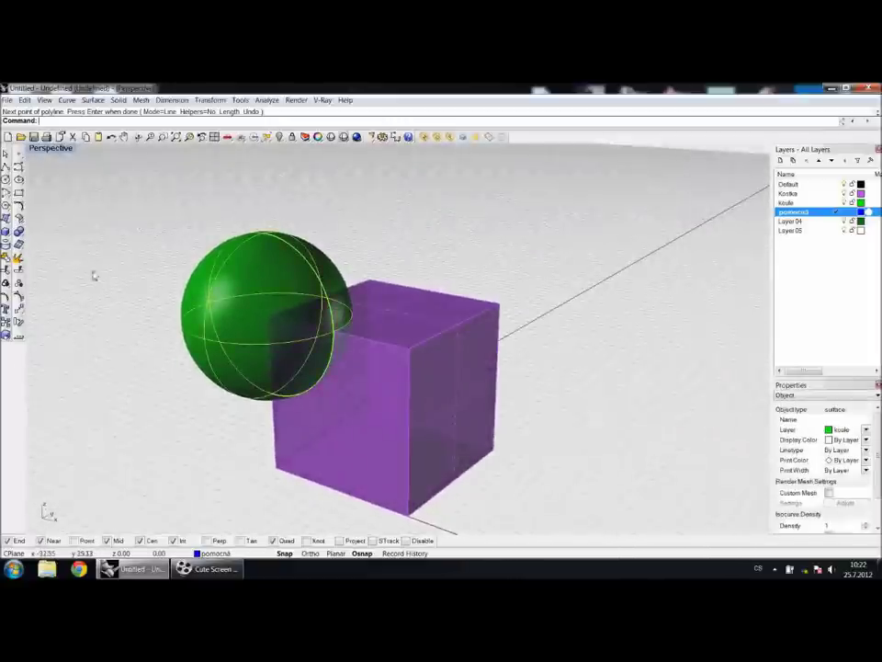
click(8, 324)
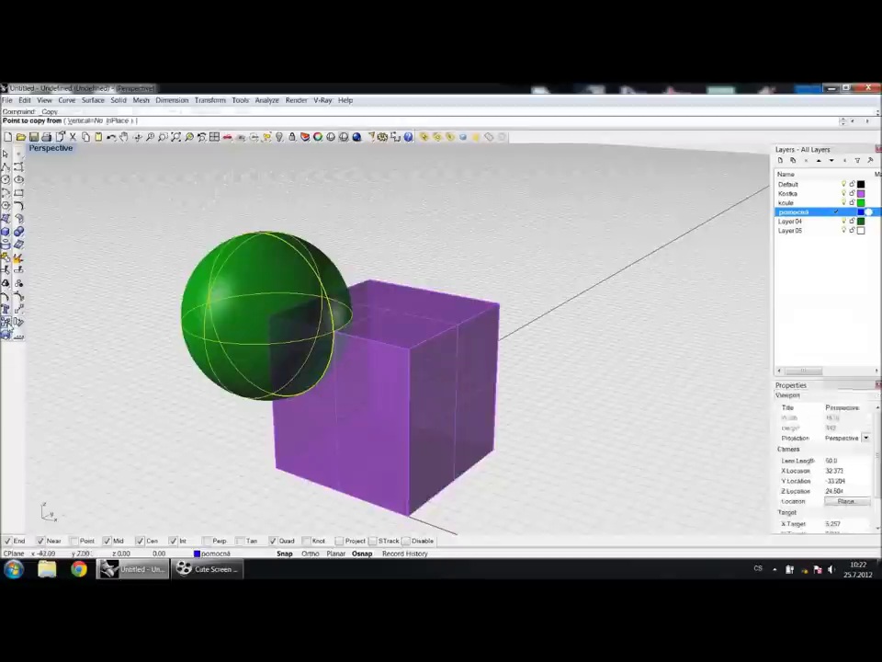
click(271, 323)
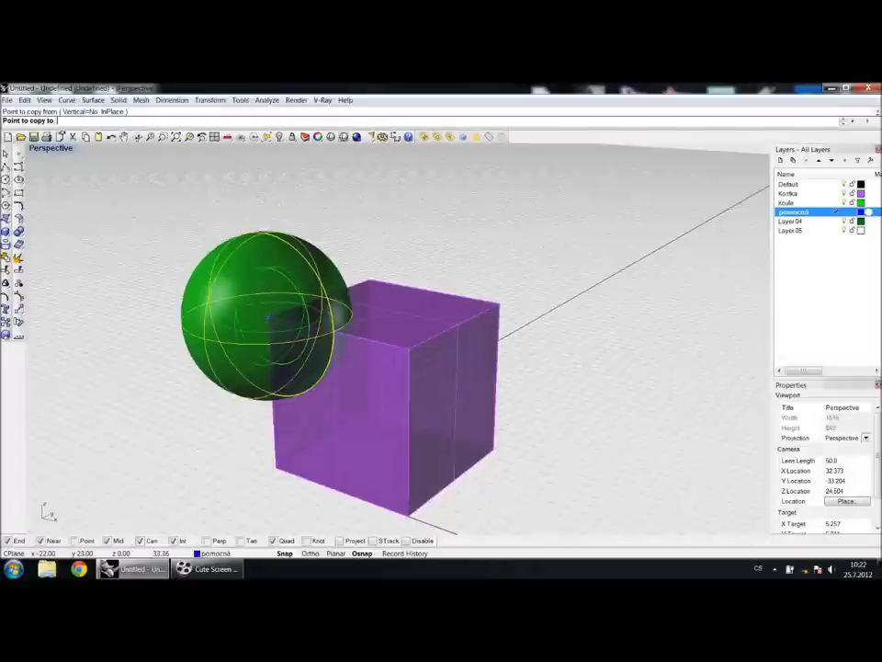
click(388, 393)
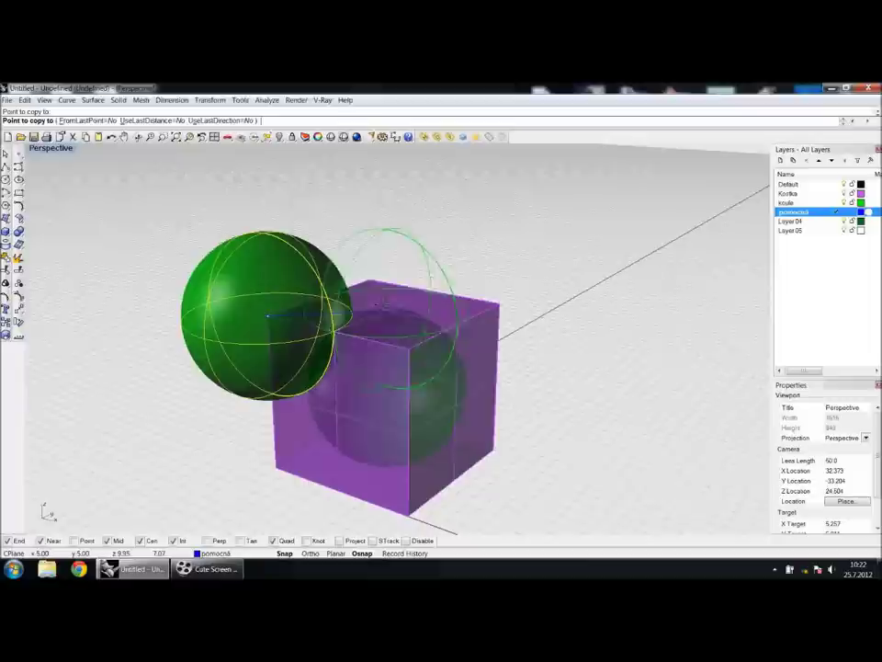
click(372, 276)
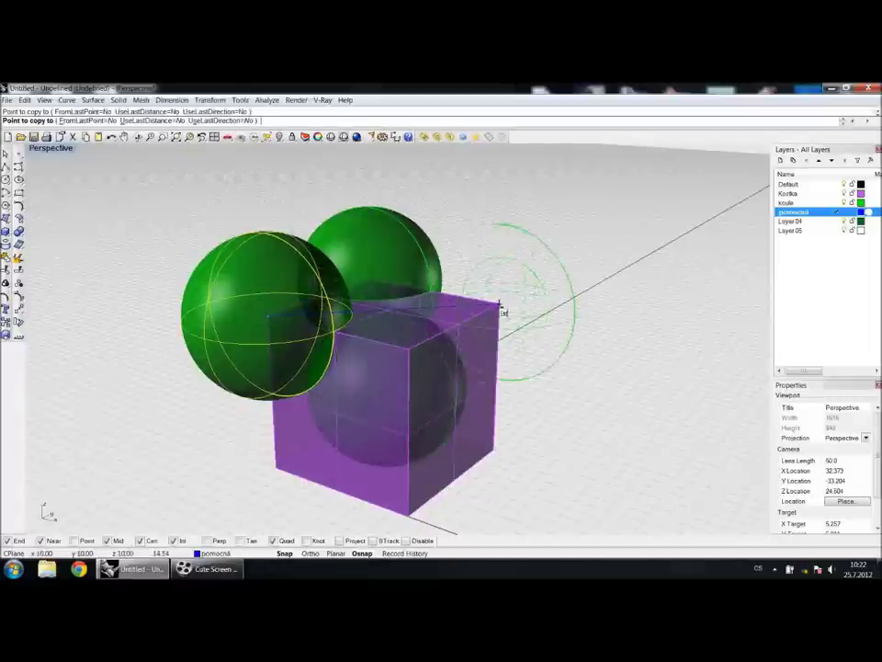
click(507, 306)
Step: Copy the sphere to the box's remaining corners and finish the Copy command
right_drag(508, 306, 528, 469)
click(502, 391)
click(468, 465)
right_drag(469, 464, 510, 457)
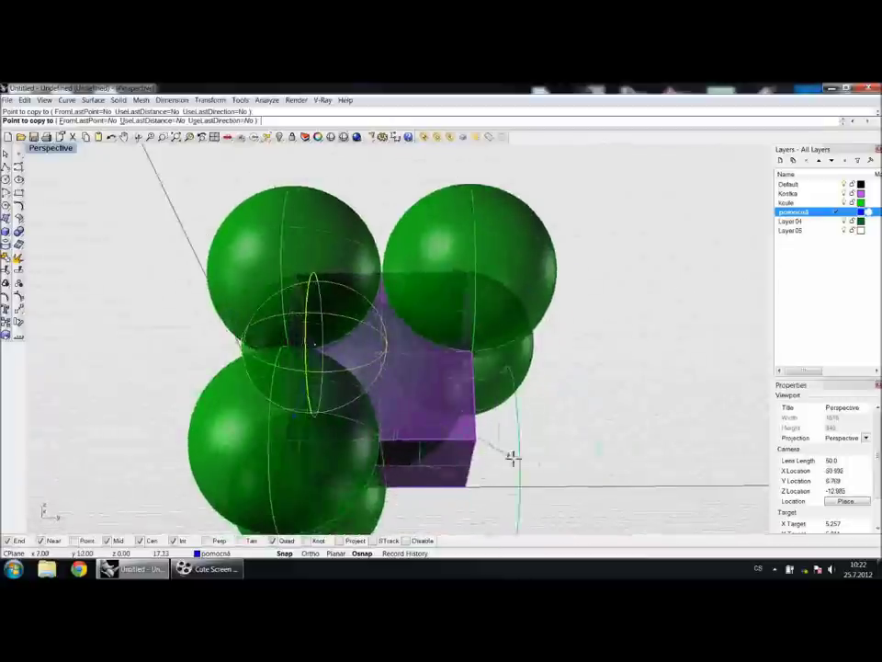
click(466, 490)
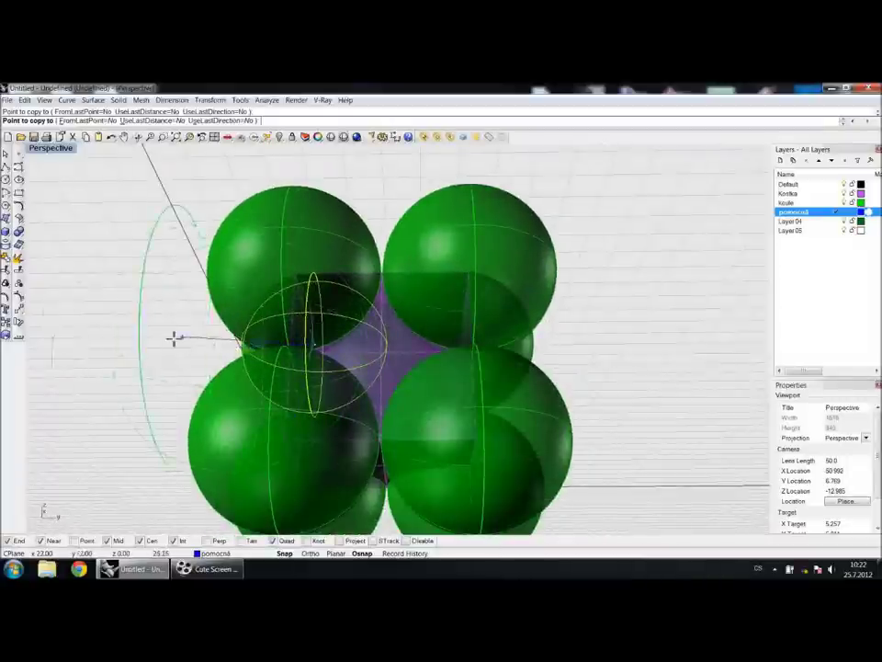
right_click(204, 335)
right_drag(203, 335, 160, 315)
click(160, 316)
scroll(350, 354, down, 5)
right_drag(351, 354, 371, 387)
scroll(366, 386, up, 2)
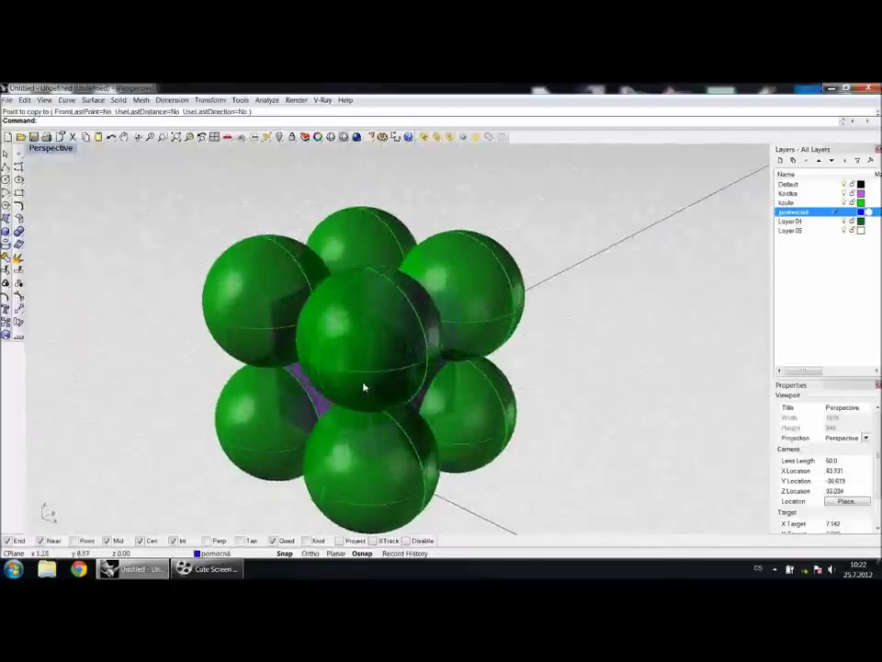
scroll(390, 377, up, 2)
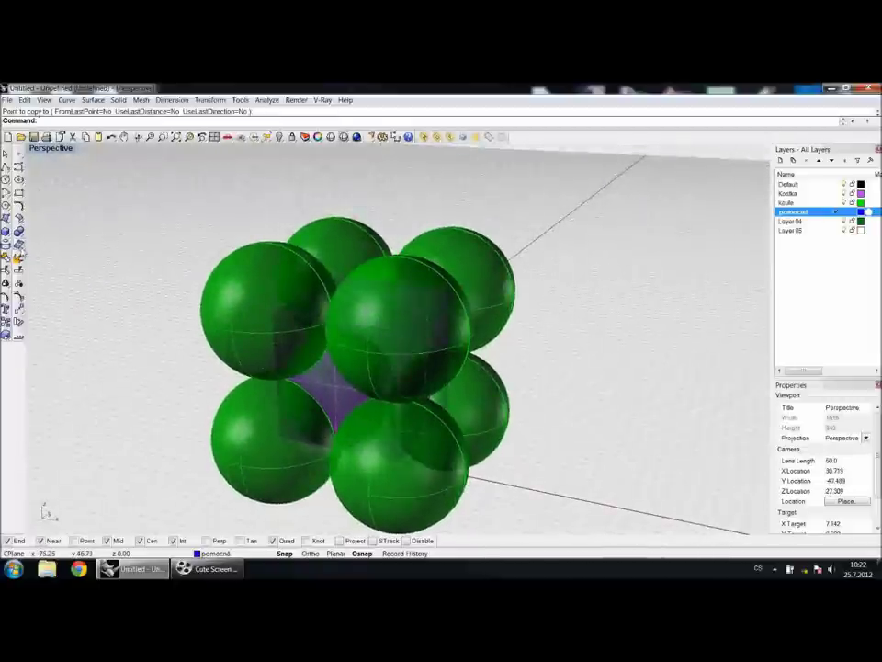
Step: Subtract all the corner spheres from the box with Boolean Difference, keeping the central sphere
click(19, 218)
drag(63, 217, 110, 185)
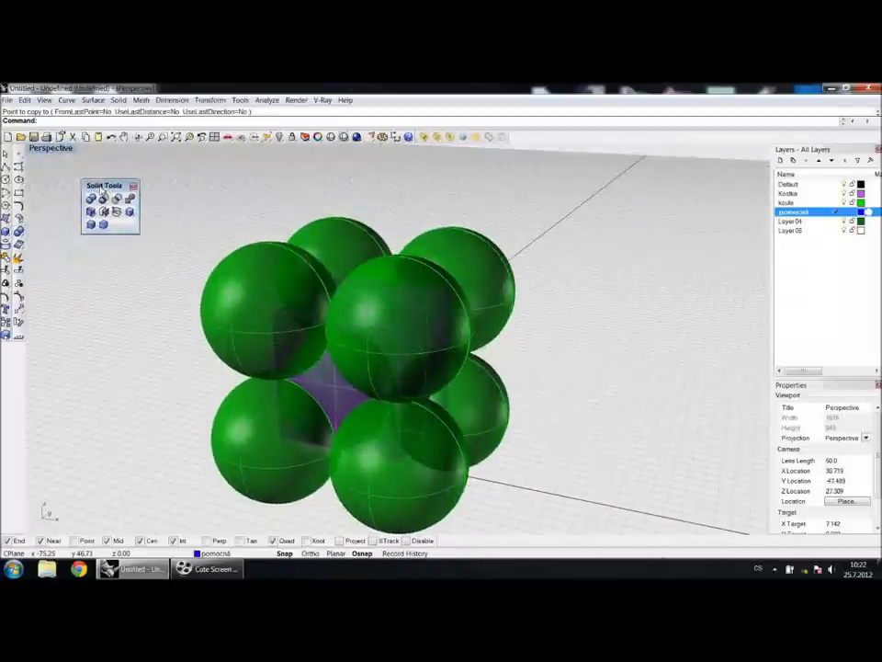
click(104, 198)
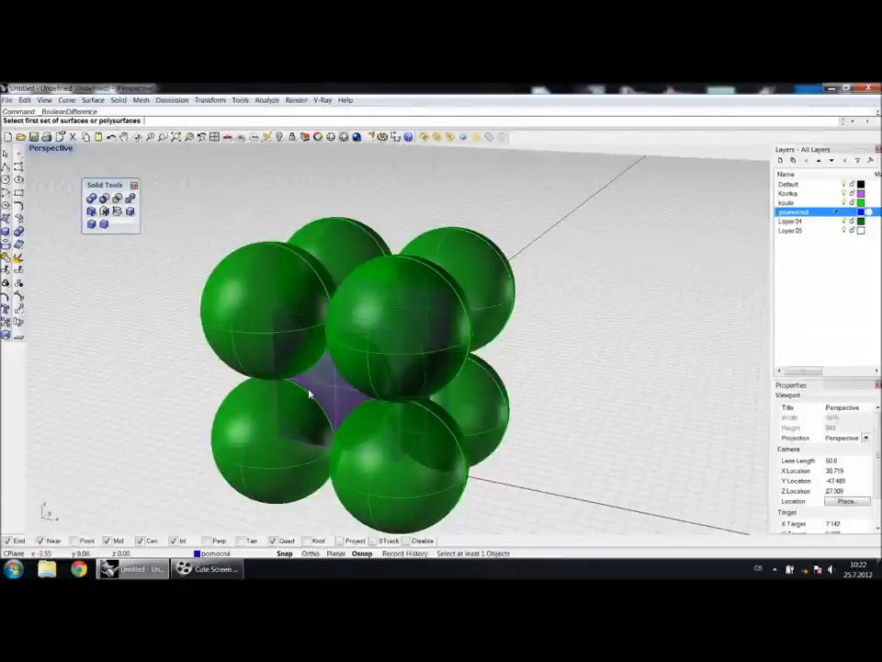
right_drag(422, 354, 383, 348)
click(342, 288)
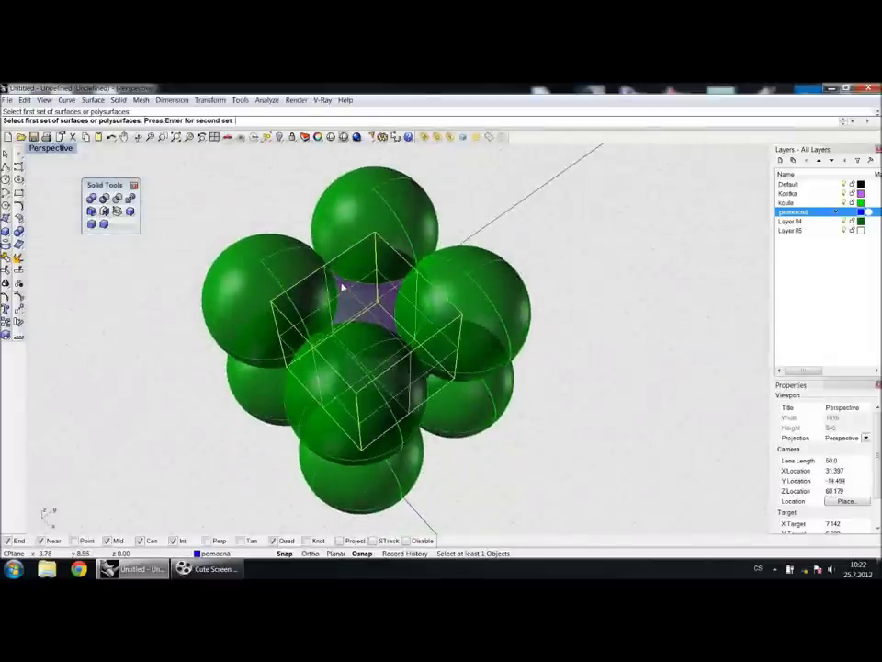
right_drag(369, 352, 267, 260)
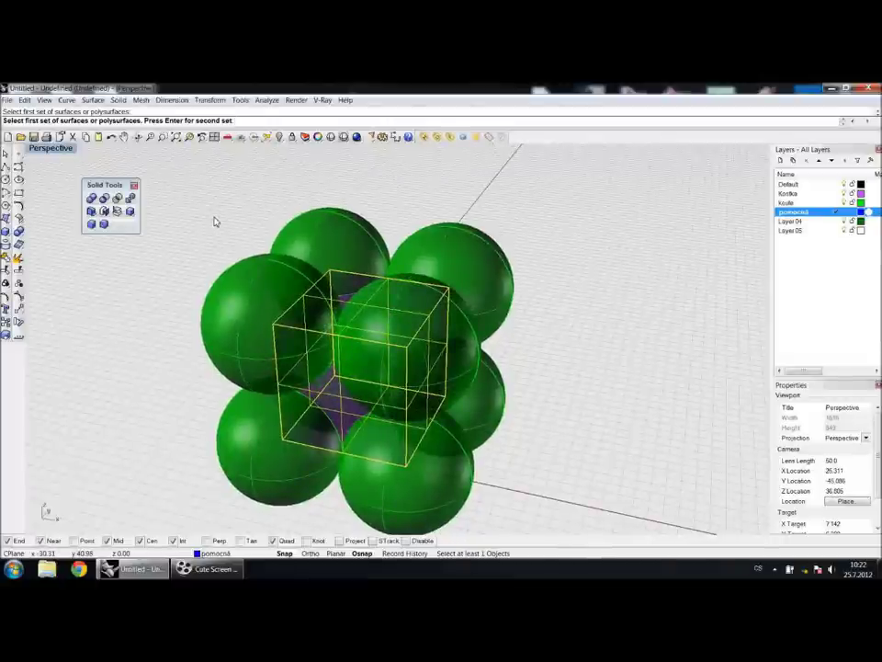
key(Return)
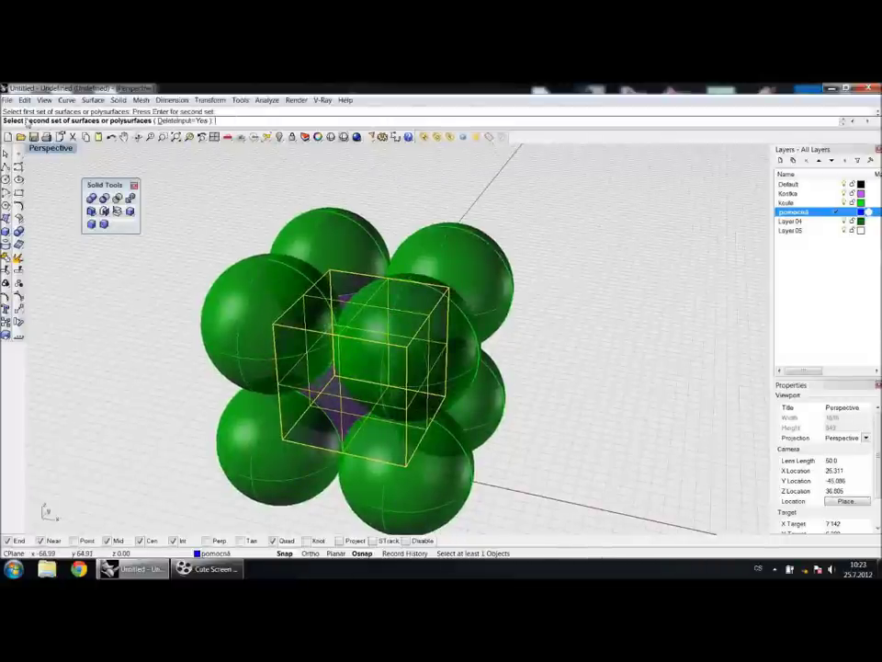
click(241, 291)
click(315, 226)
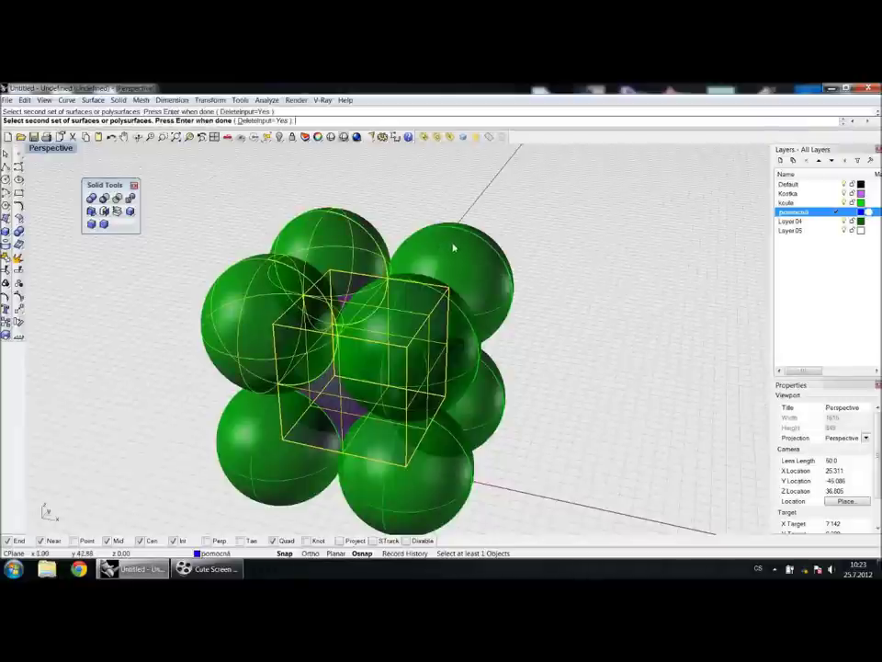
right_drag(516, 384, 595, 369)
click(542, 311)
click(506, 468)
click(358, 517)
click(246, 442)
right_drag(237, 390, 433, 402)
click(326, 454)
right_click(193, 370)
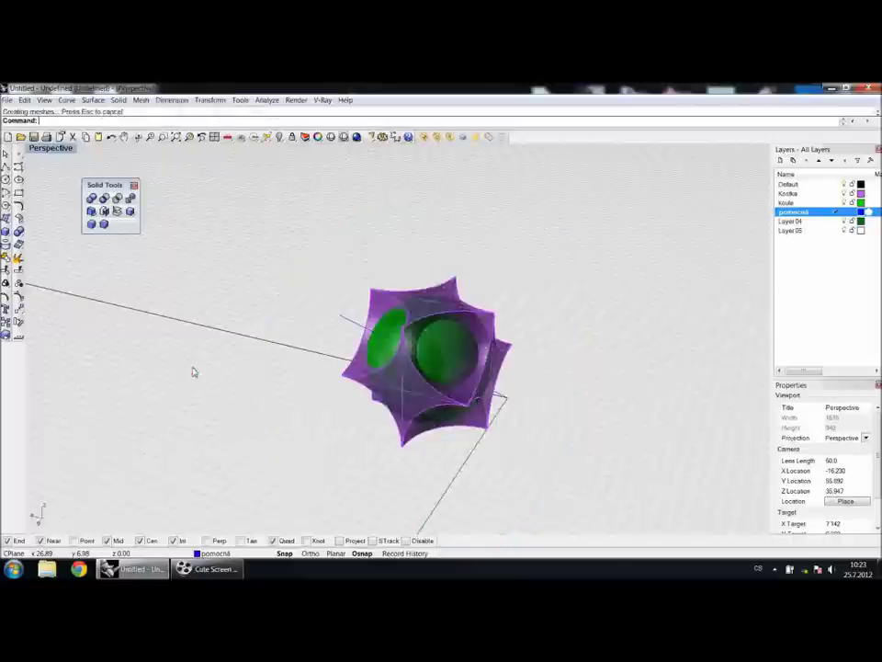
Step: Subtract the central sphere from the purple solid with Boolean Difference
right_drag(432, 369, 221, 349)
scroll(461, 369, up, 6)
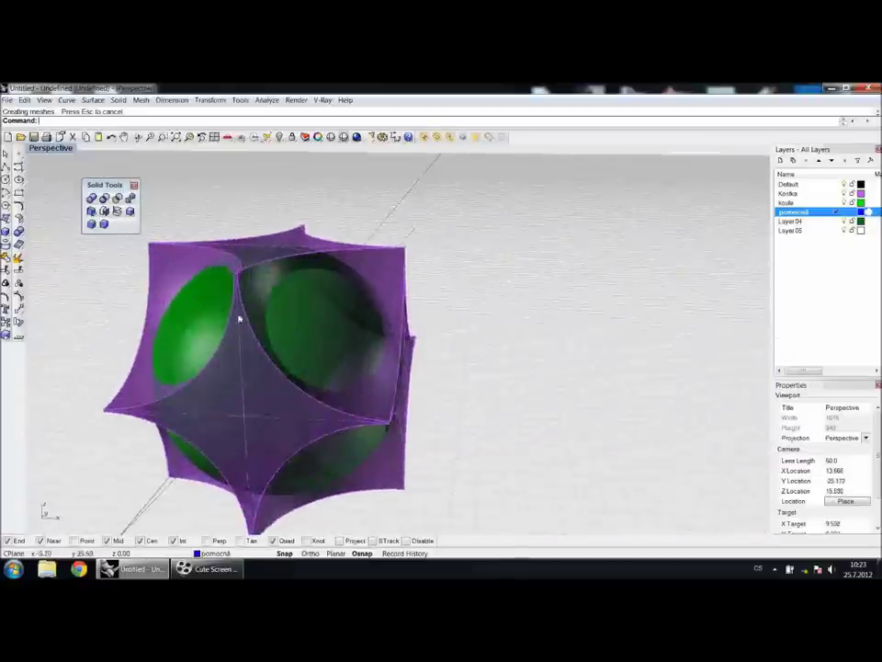
right_drag(398, 348, 362, 348)
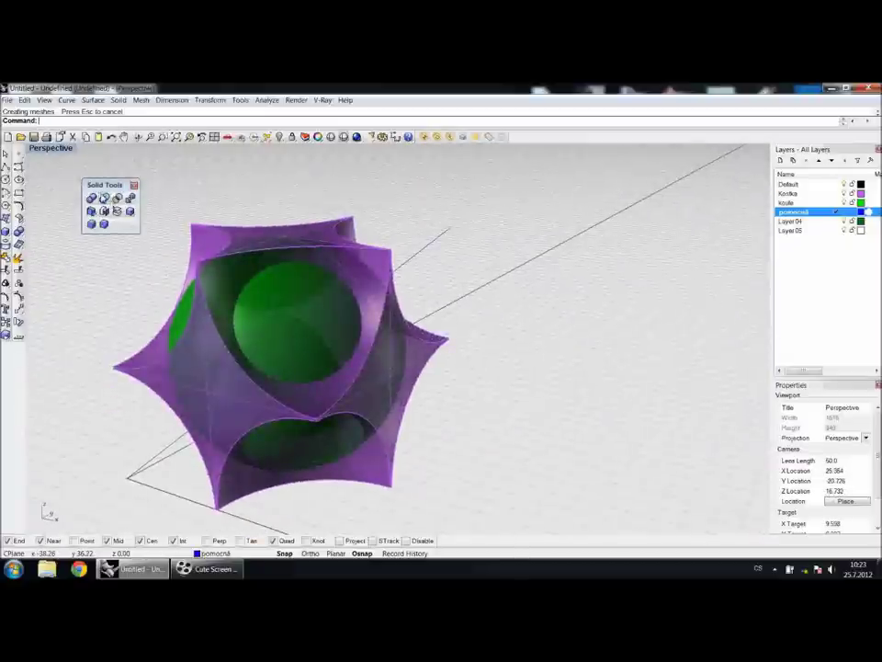
click(105, 198)
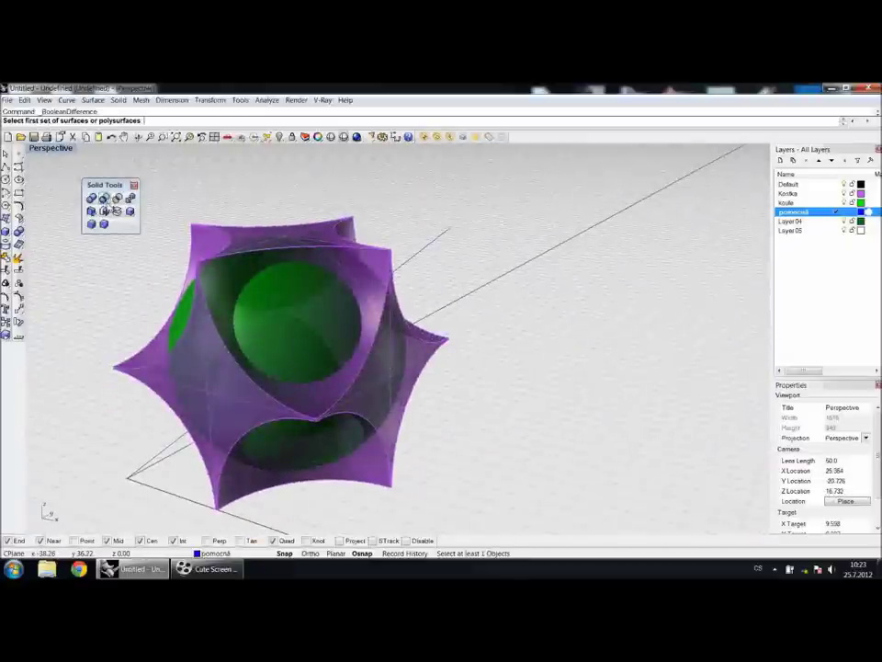
click(210, 232)
key(Return)
click(280, 288)
key(Return)
right_drag(280, 289, 423, 308)
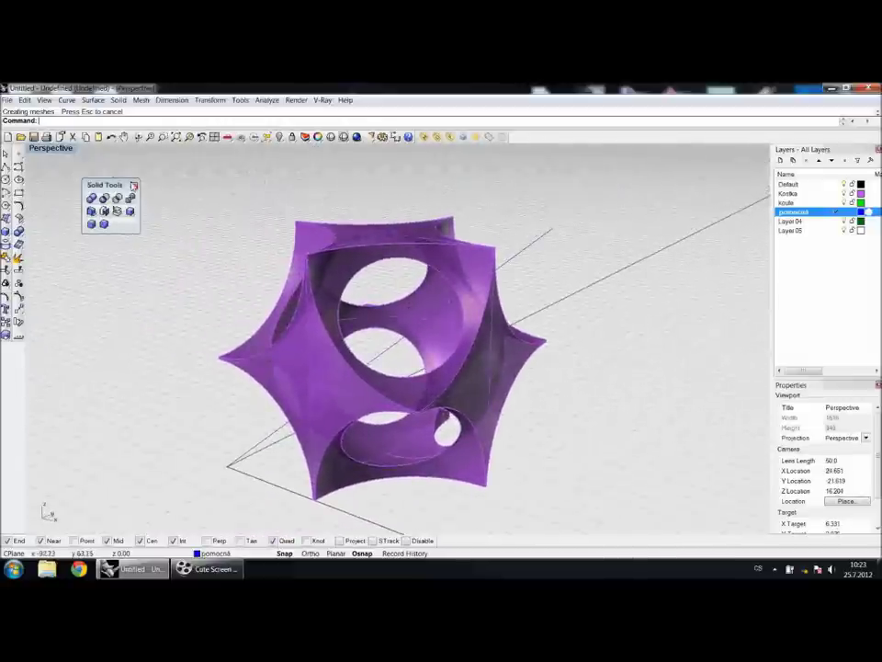
click(134, 186)
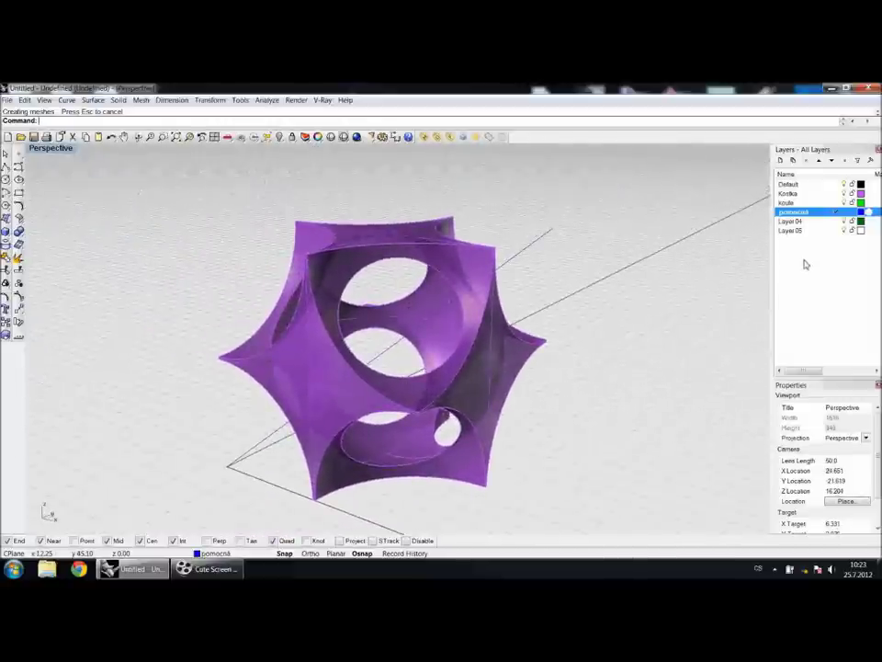
Step: Make Kostka the current layer and hide the pomocná layer
click(832, 195)
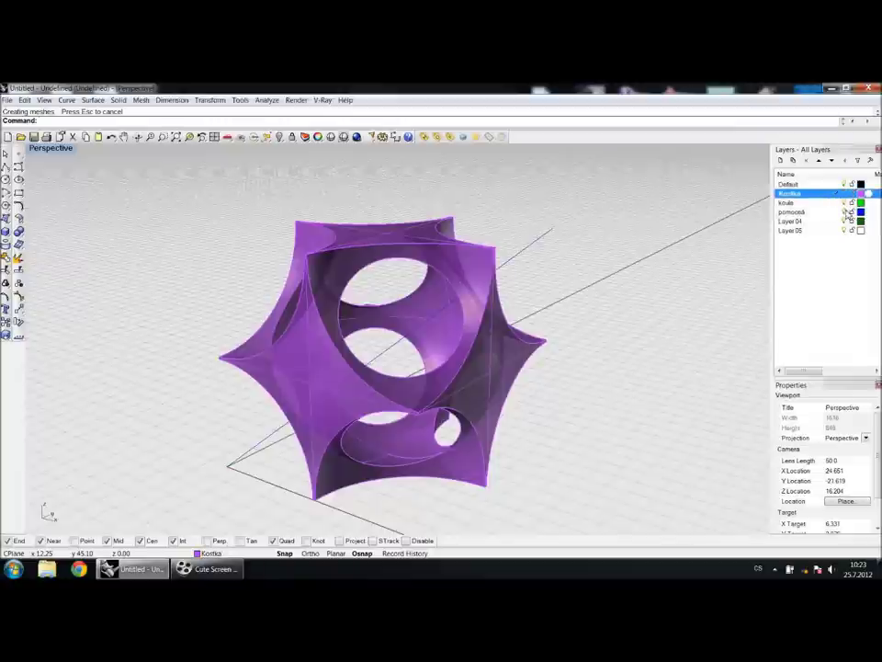
click(845, 212)
click(846, 213)
right_drag(321, 374, 433, 376)
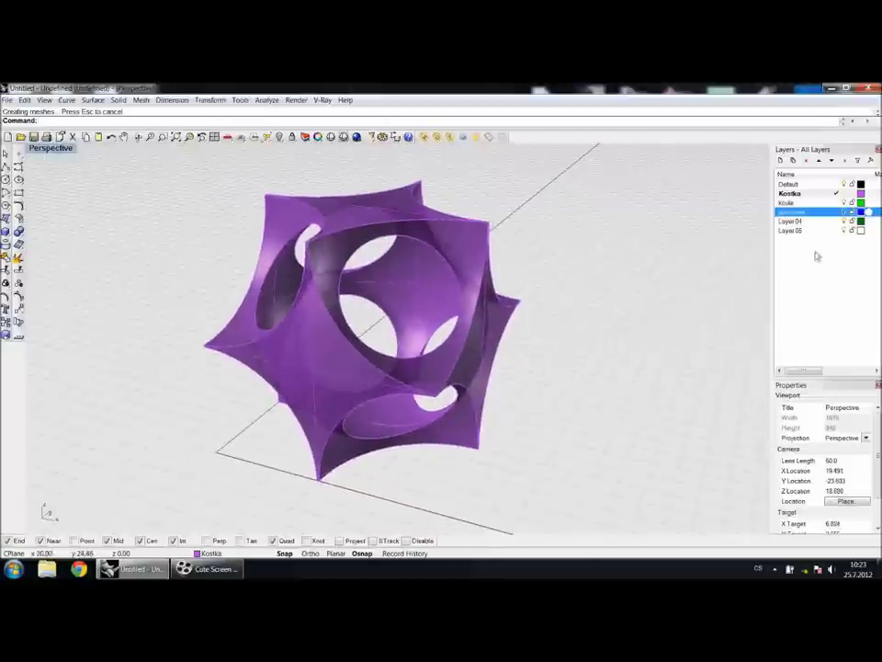
Step: Rename Layer 04 as podložka, set its color to Orange and make it current
click(798, 222)
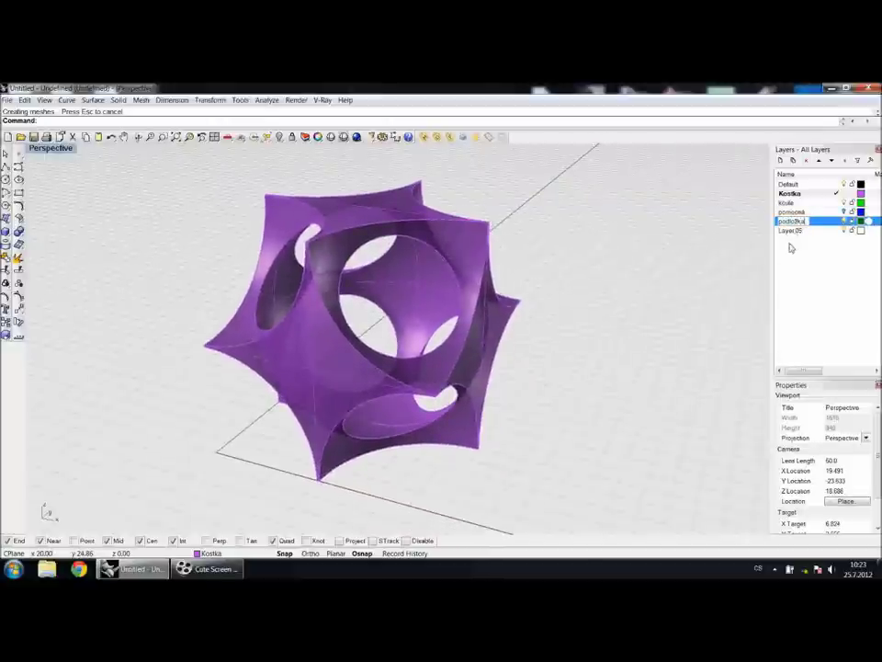
click(808, 258)
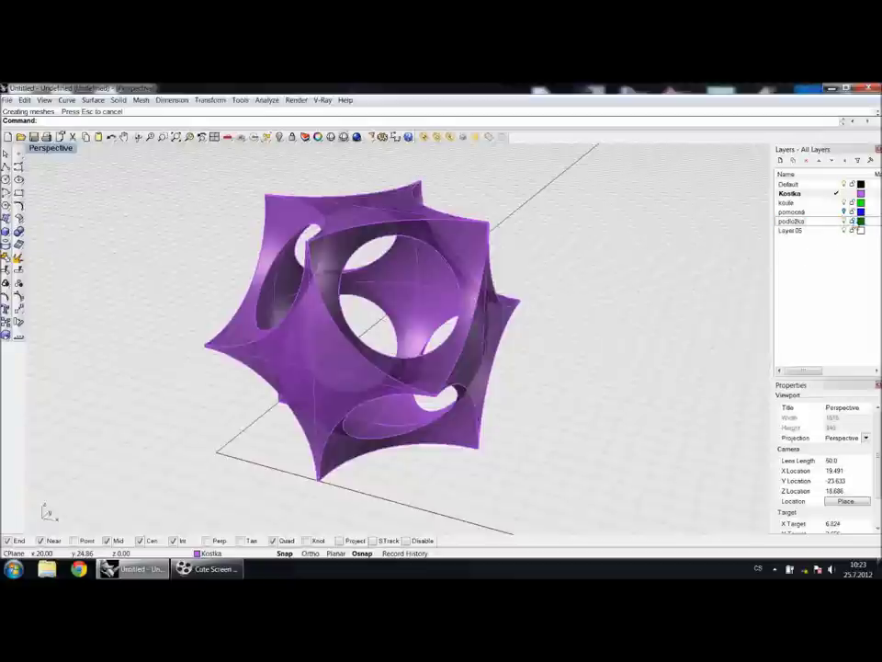
click(860, 221)
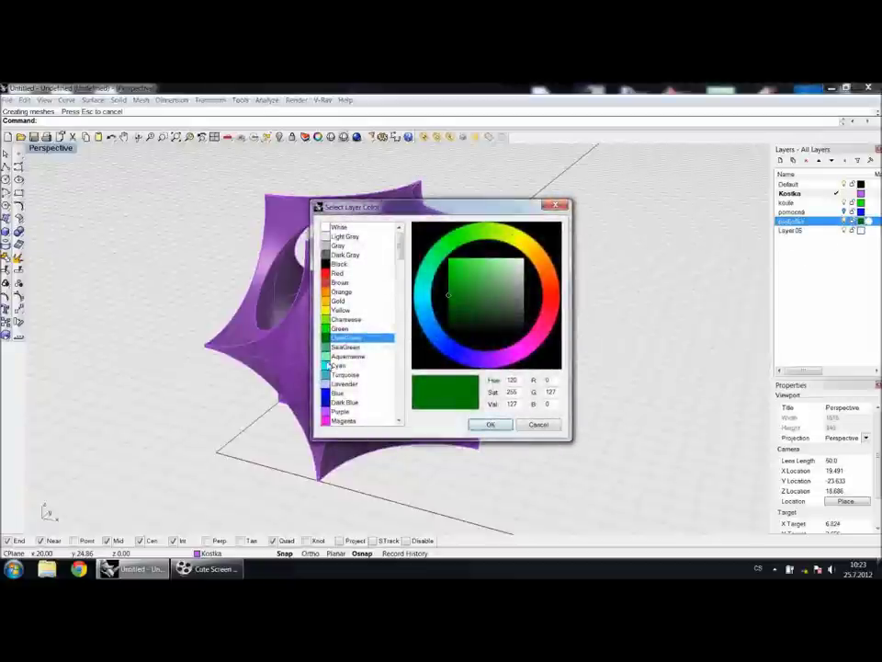
click(330, 291)
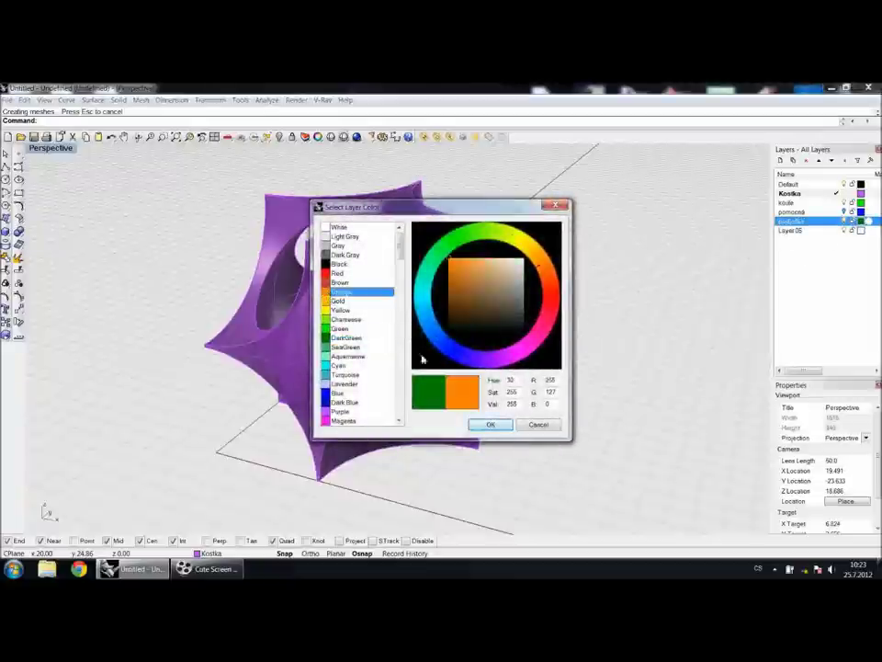
click(490, 424)
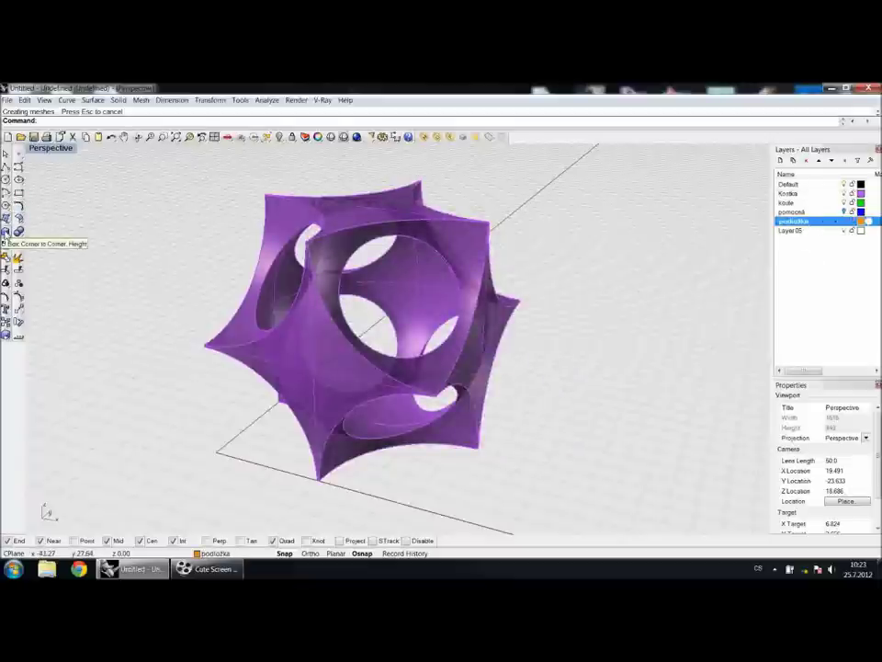
Step: Start a box on the podložka layer and draw its base in the Top view, about 18 × 18 units, centered around the purple solid
click(5, 234)
drag(37, 231, 93, 187)
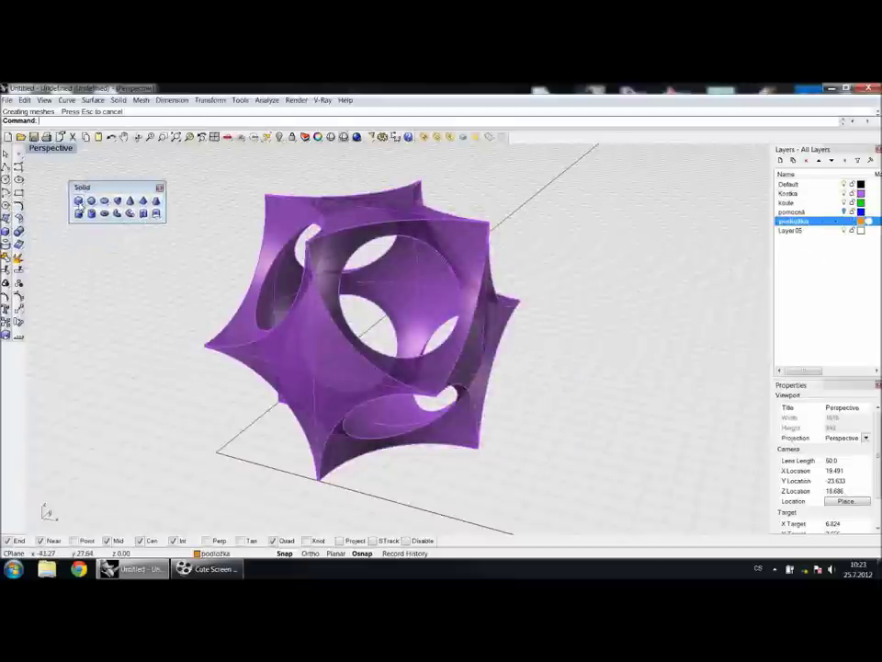
click(79, 200)
double_click(65, 148)
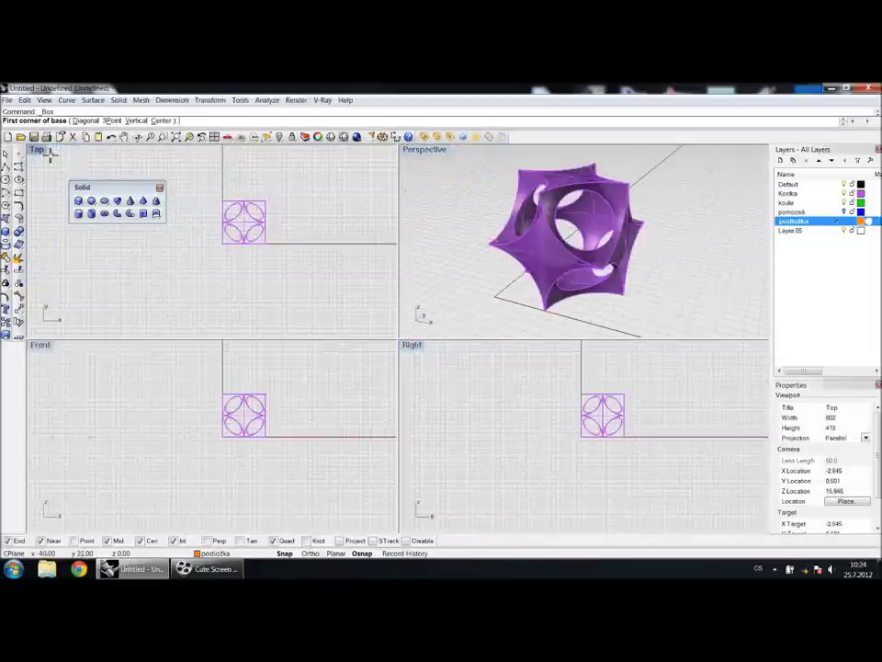
double_click(38, 150)
scroll(377, 308, up, 3)
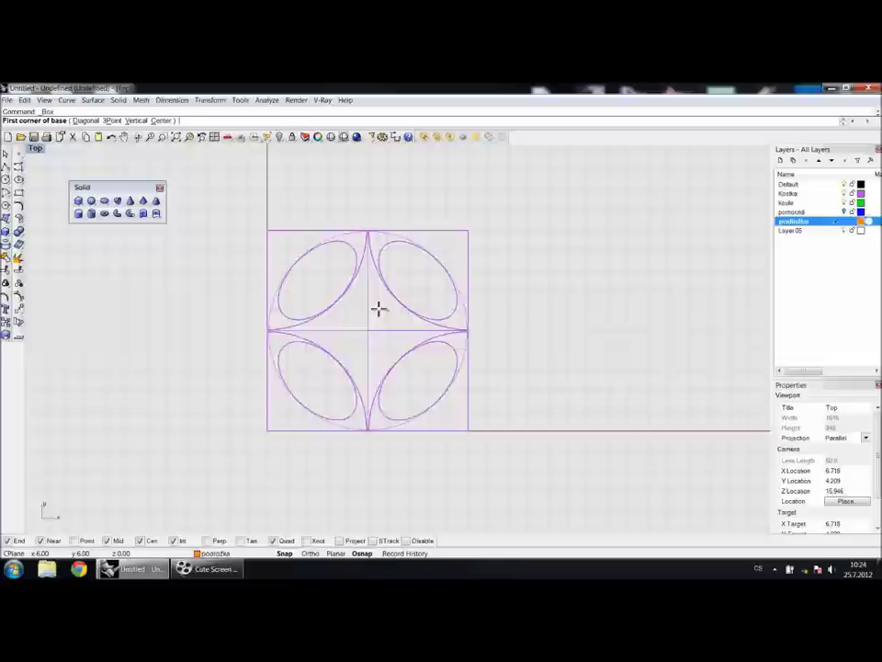
click(246, 440)
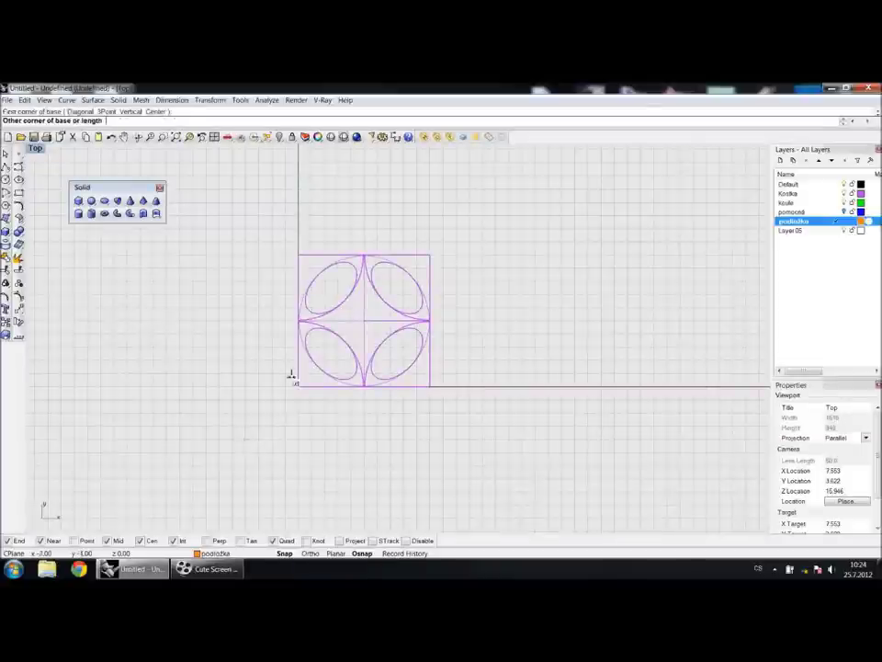
click(482, 201)
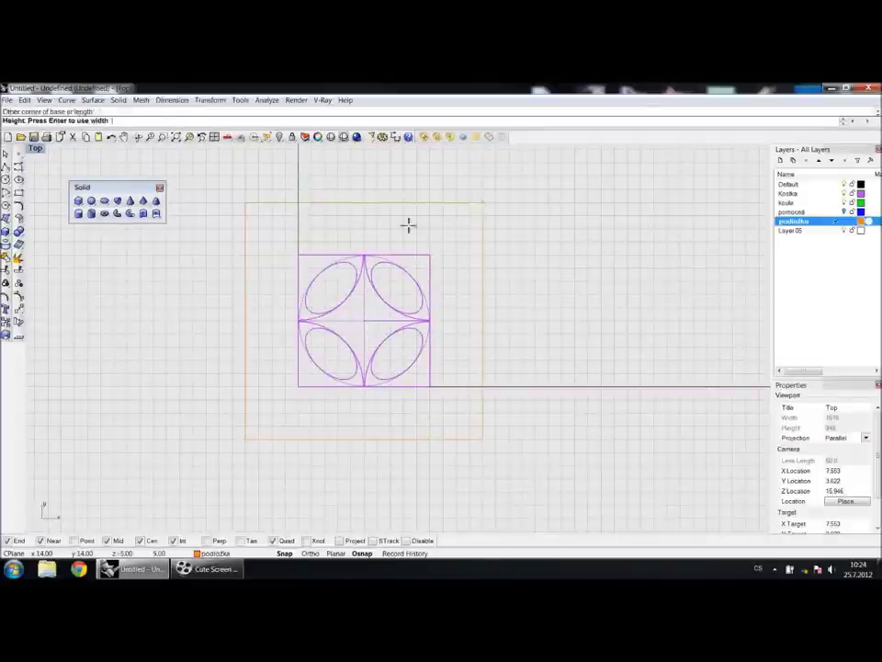
Step: Give the base plate a thickness of about 1 unit downward from the bottom of the purple solid, using the Front view
double_click(35, 150)
scroll(262, 449, up, 4)
right_drag(276, 445, 288, 476)
click(288, 473)
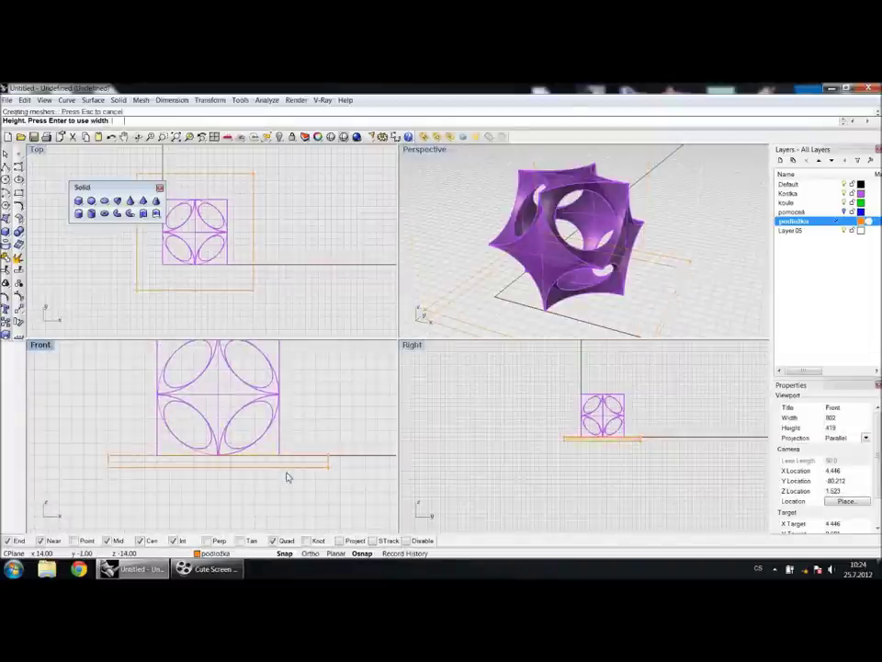
double_click(429, 151)
right_drag(423, 295, 378, 335)
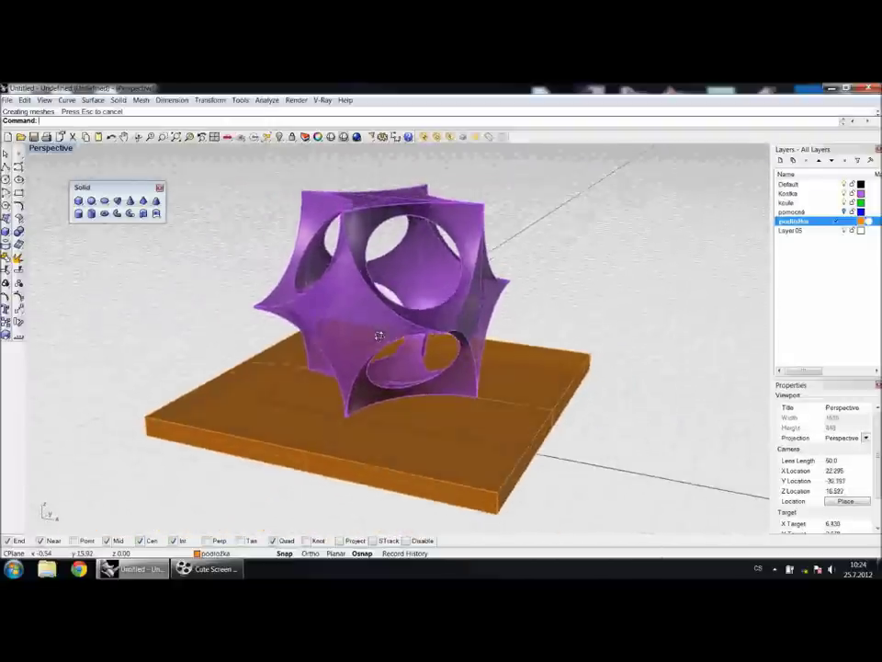
click(160, 189)
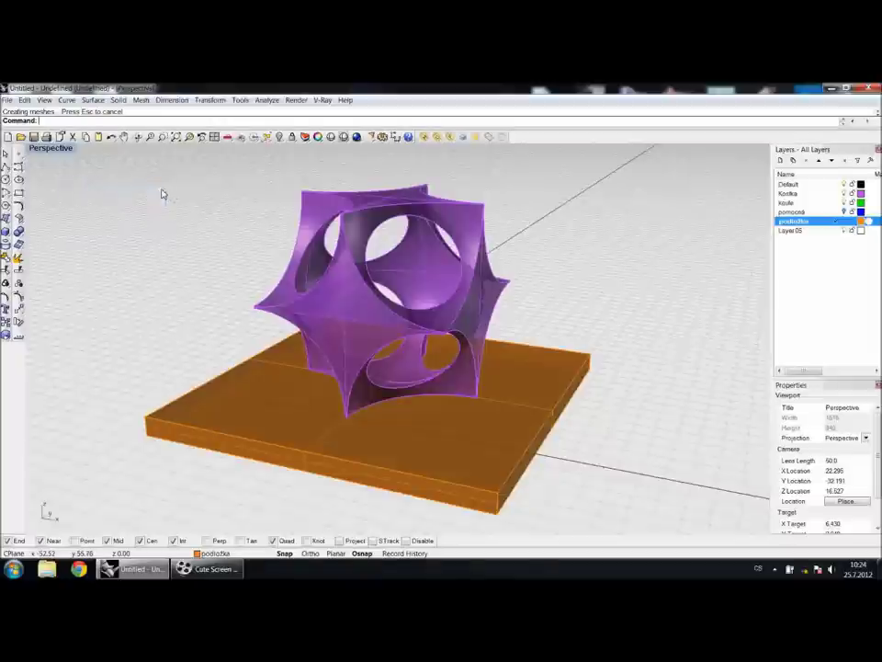
Step: Import Glass Blue.vismat into the default V-Ray material and rename the material sklo
click(426, 138)
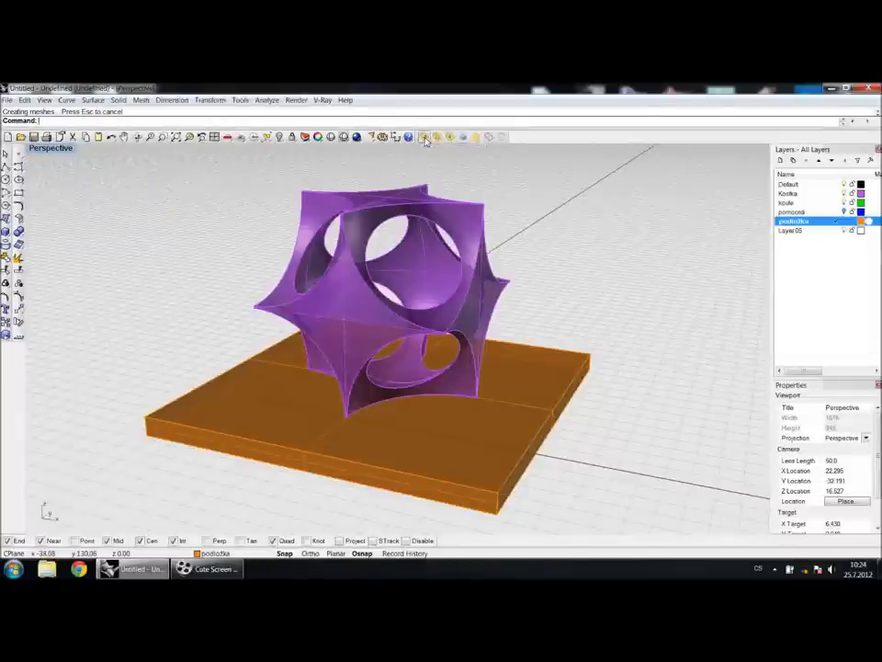
click(65, 231)
right_click(65, 233)
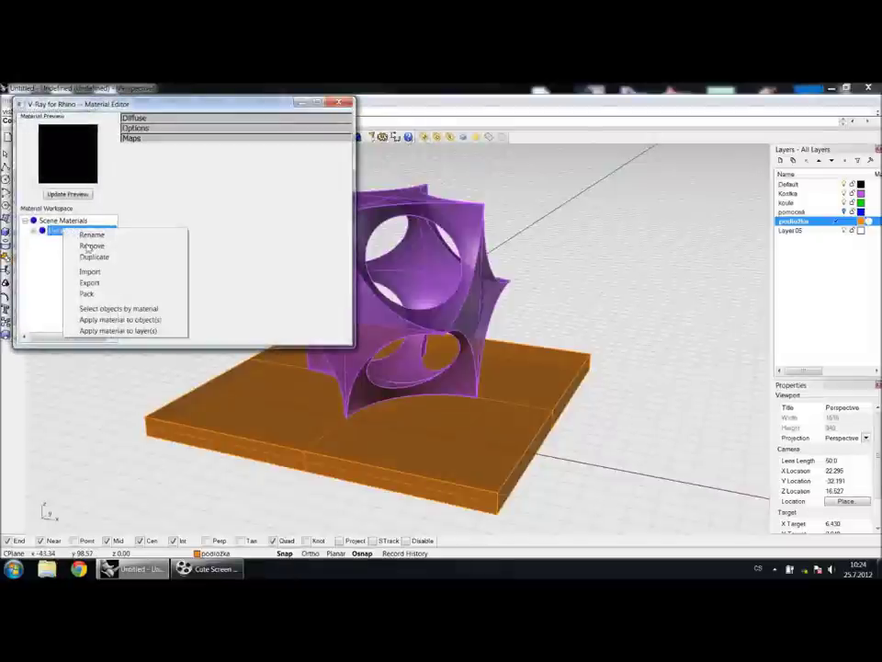
click(89, 272)
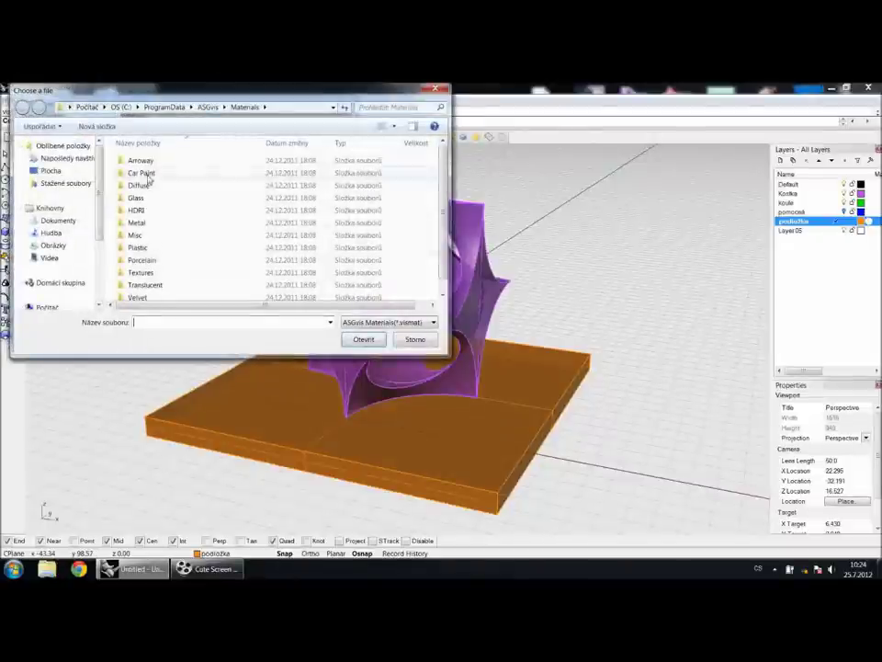
double_click(138, 198)
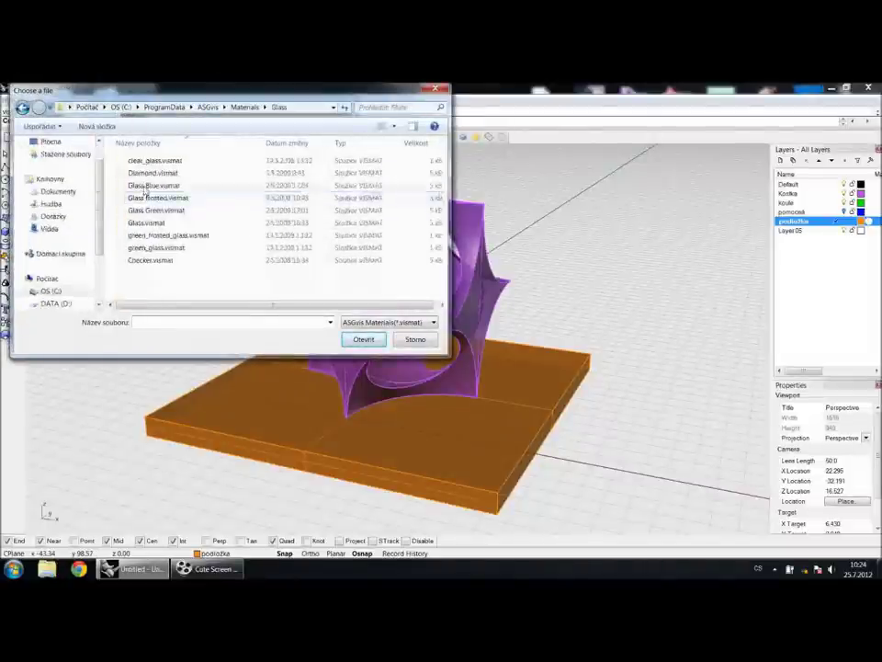
click(156, 186)
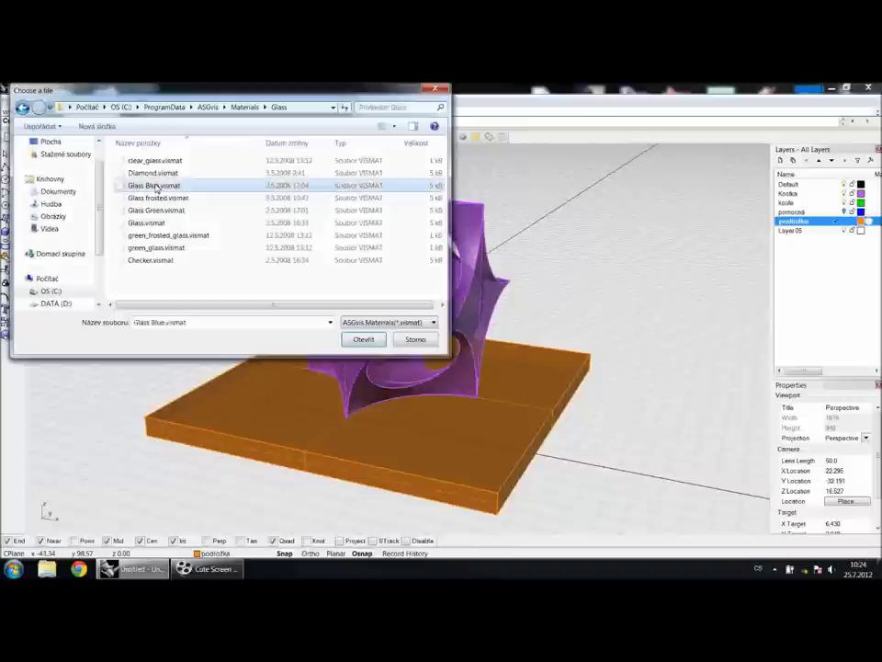
click(364, 340)
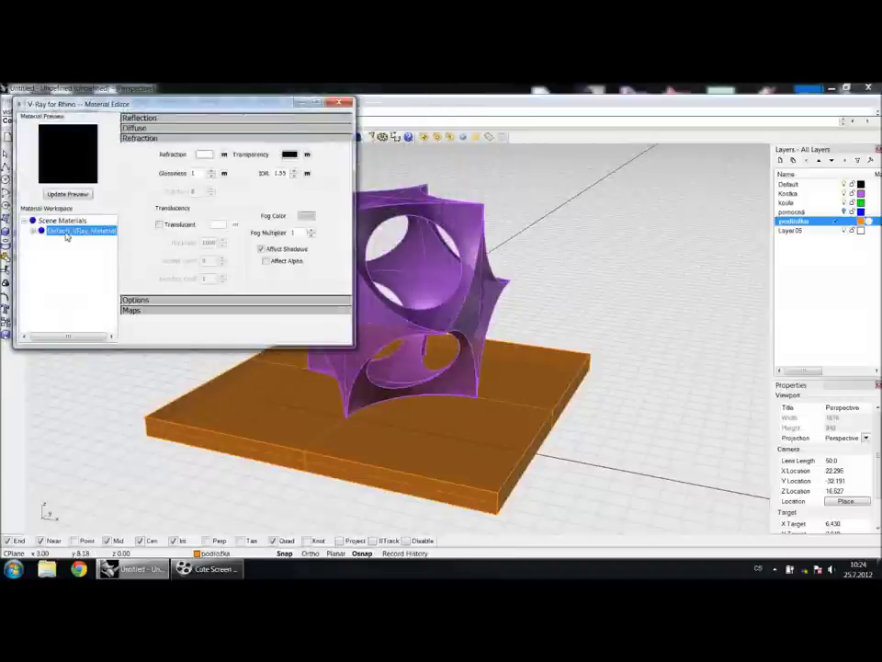
text(sklo)
key(Return)
Step: Add a new VRayMtl material to the scene and name it dřevo
right_click(61, 220)
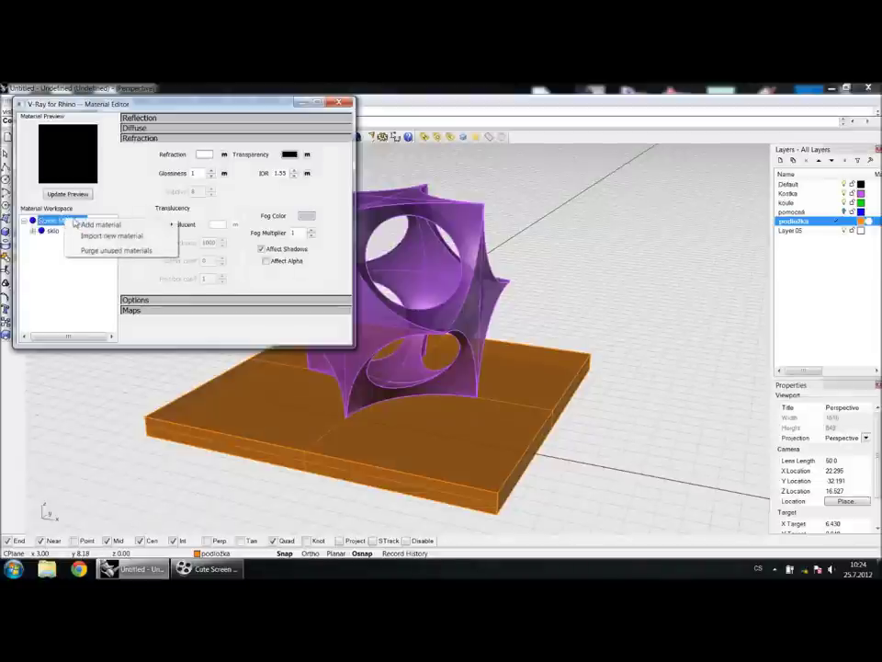
mouse_move(89, 225)
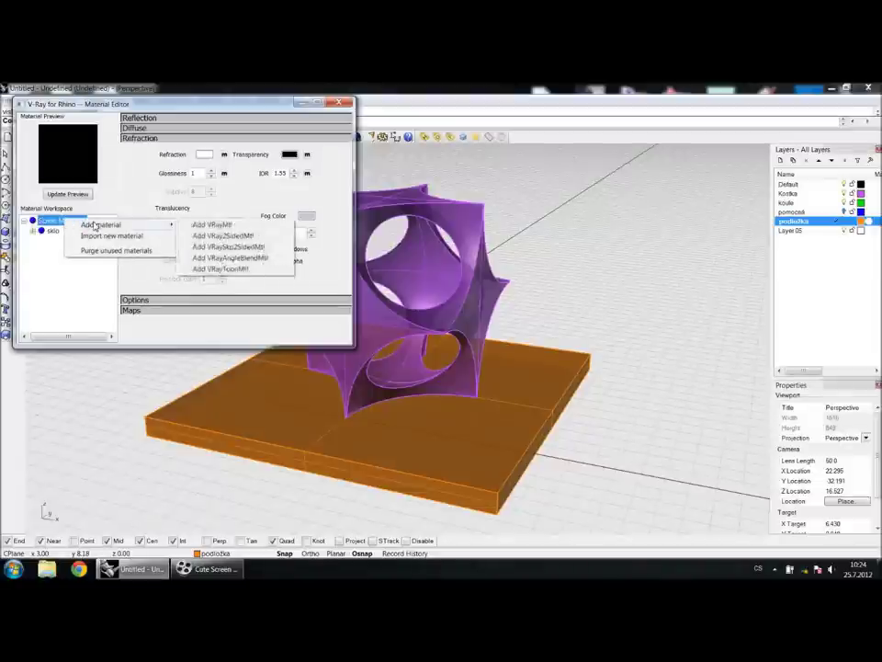
click(209, 226)
click(71, 230)
text(dřevo)
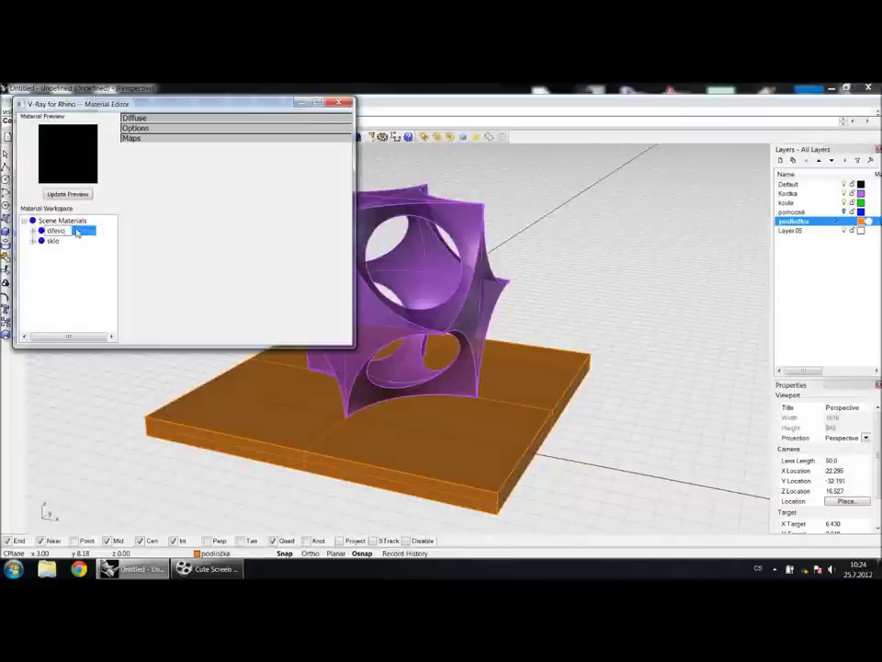
click(54, 276)
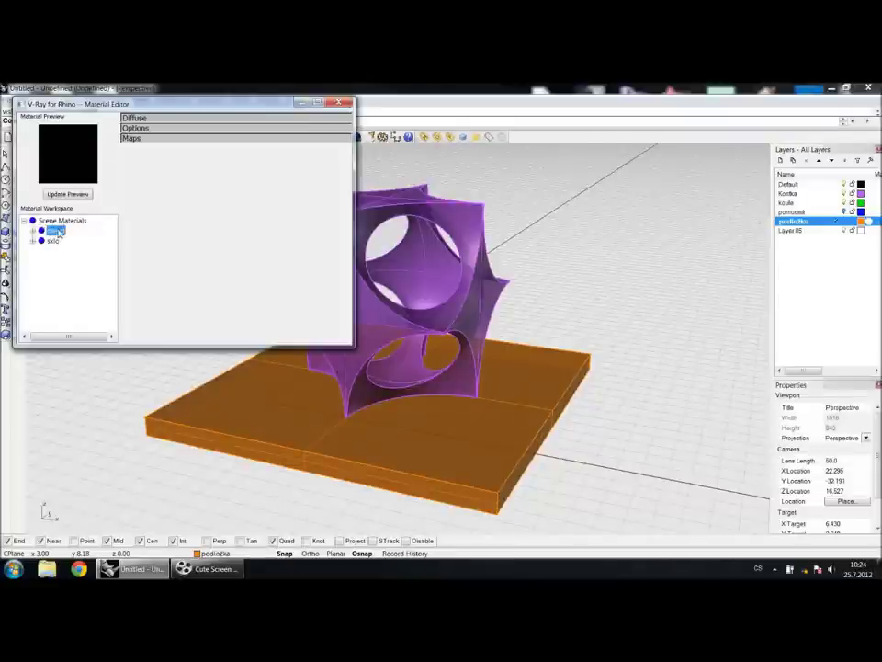
Step: Import Wood-01.vismat from the Wood material folder into the dřevo material
right_click(56, 235)
click(85, 274)
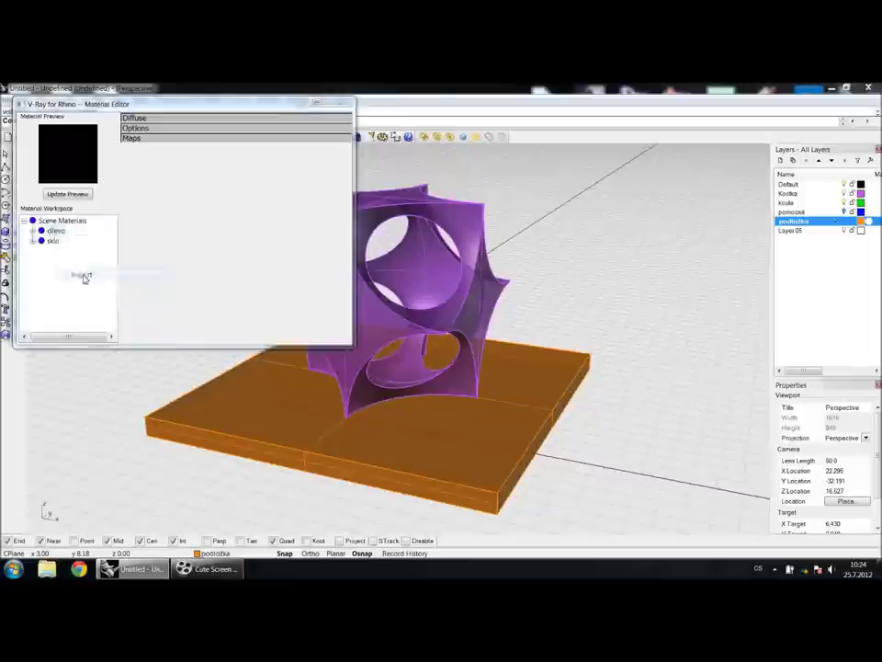
click(244, 106)
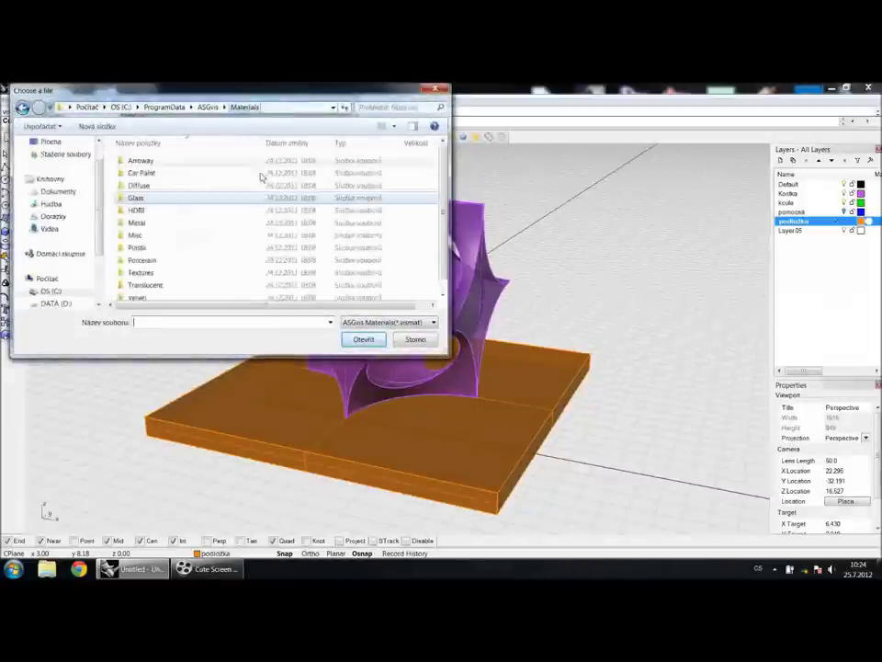
drag(442, 208, 443, 237)
double_click(139, 294)
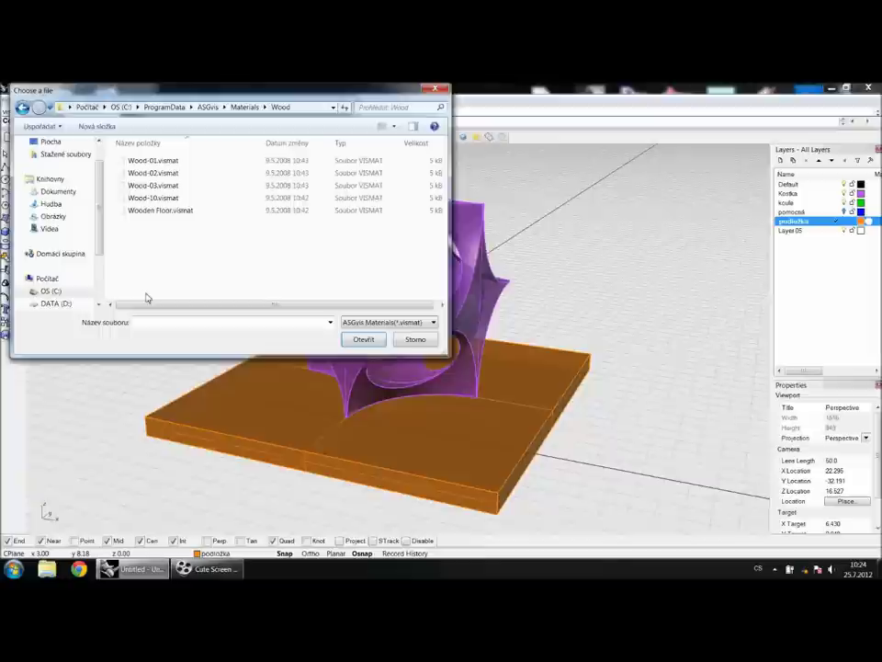
click(154, 161)
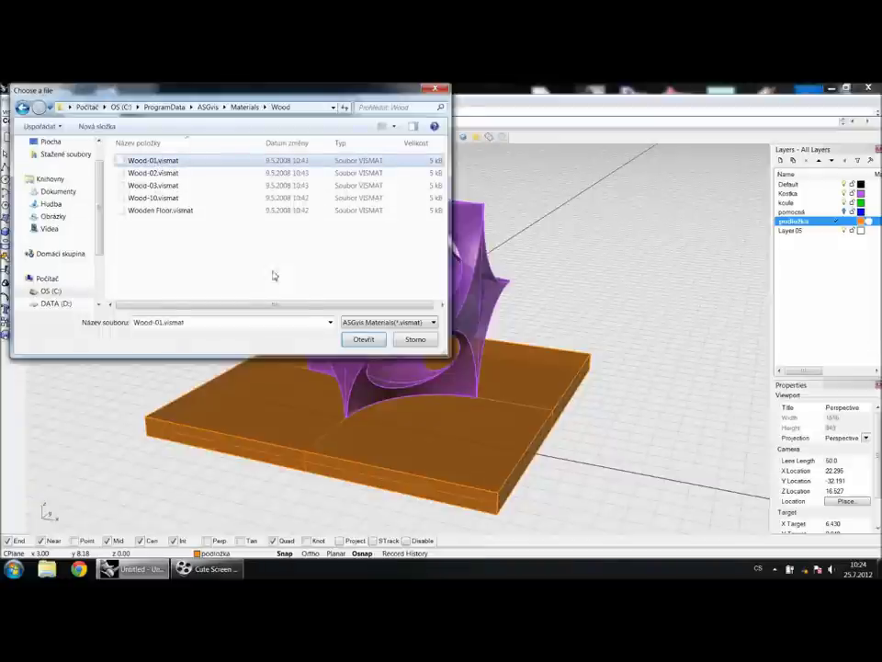
click(363, 339)
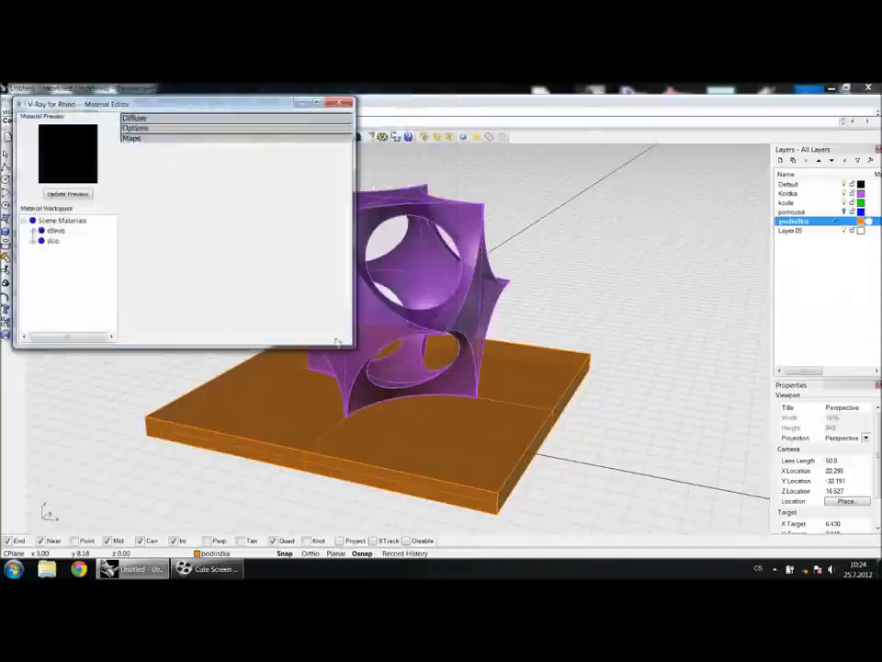
Step: Update the preview of the sklo material and apply it to the Kostka layer
click(52, 241)
click(67, 194)
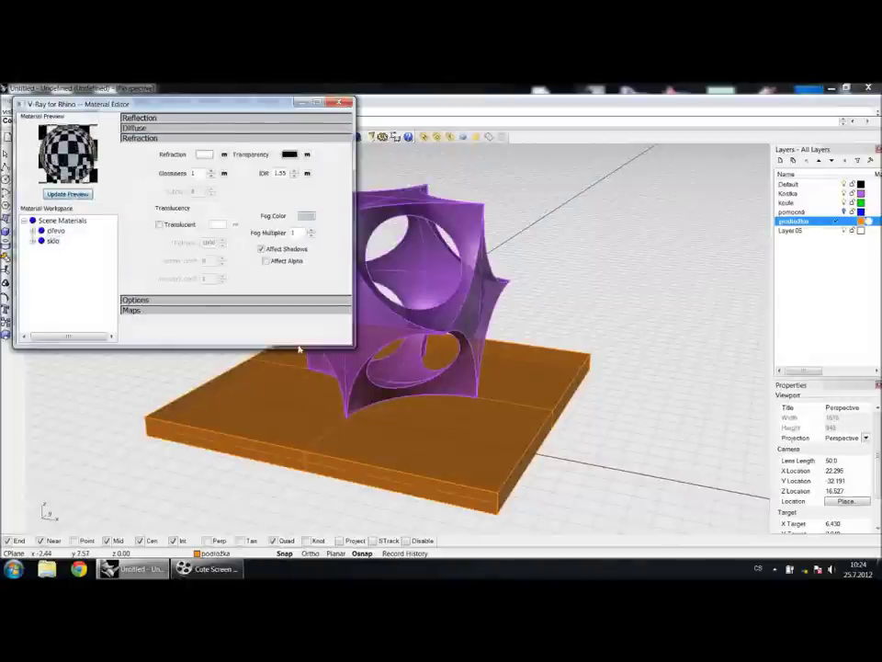
right_click(50, 242)
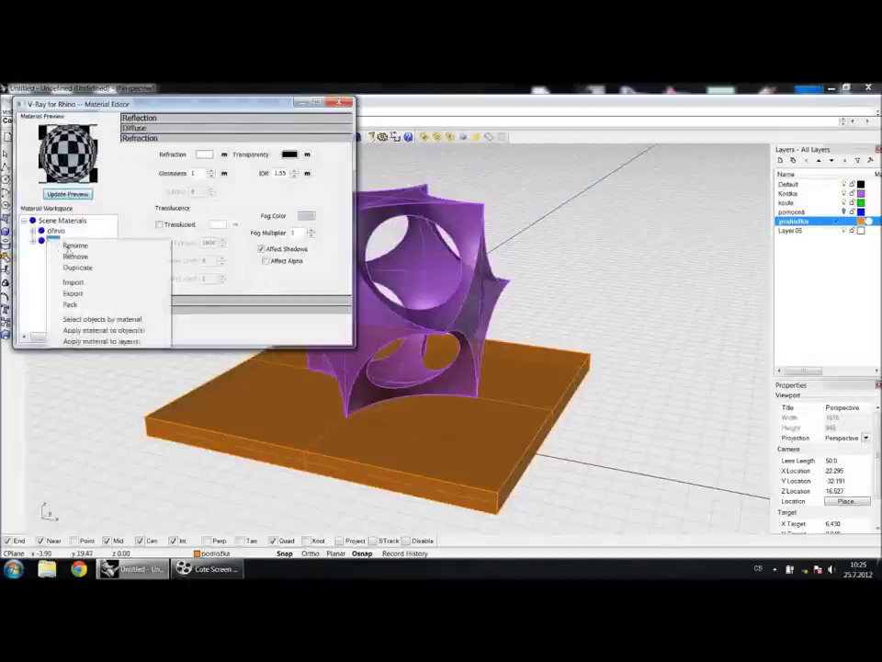
click(93, 341)
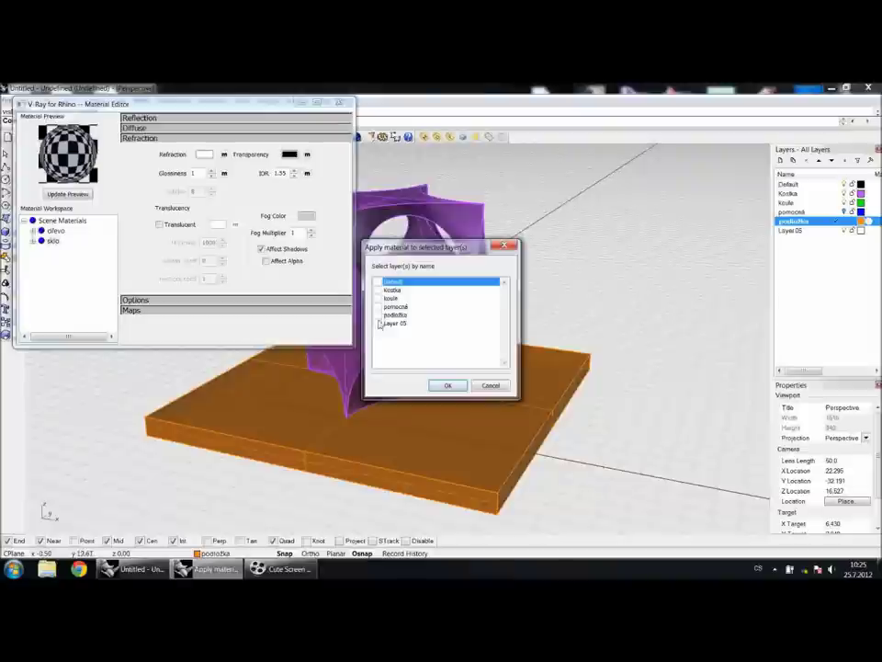
click(445, 386)
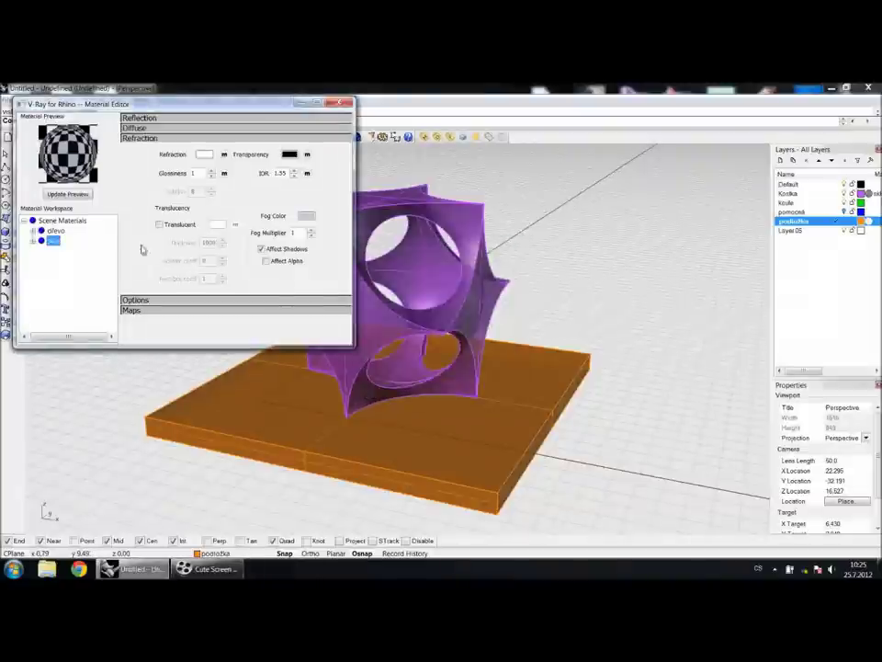
Step: Apply the dřevo material to the podložka layer and close the Material Editor
right_click(53, 231)
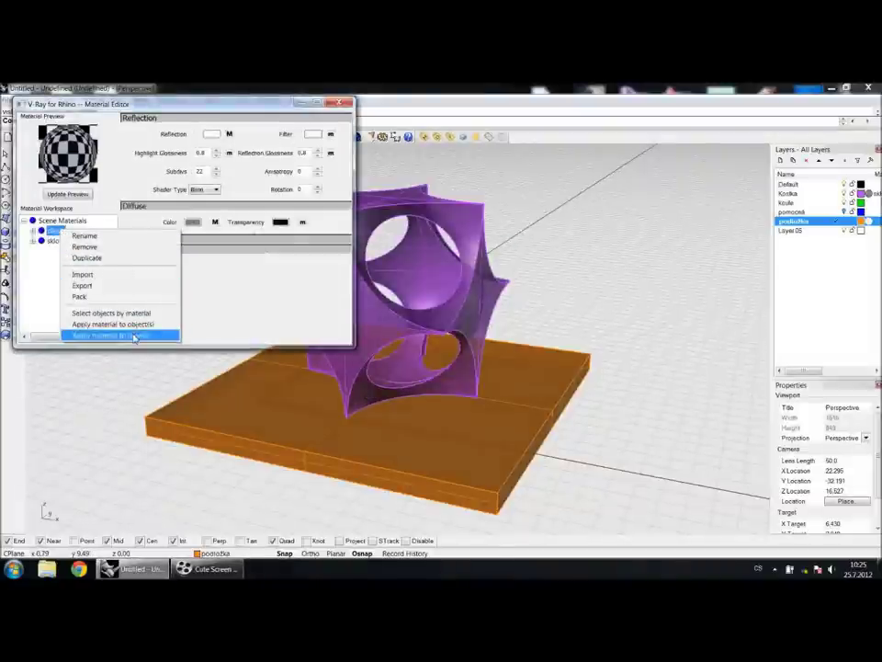
click(120, 334)
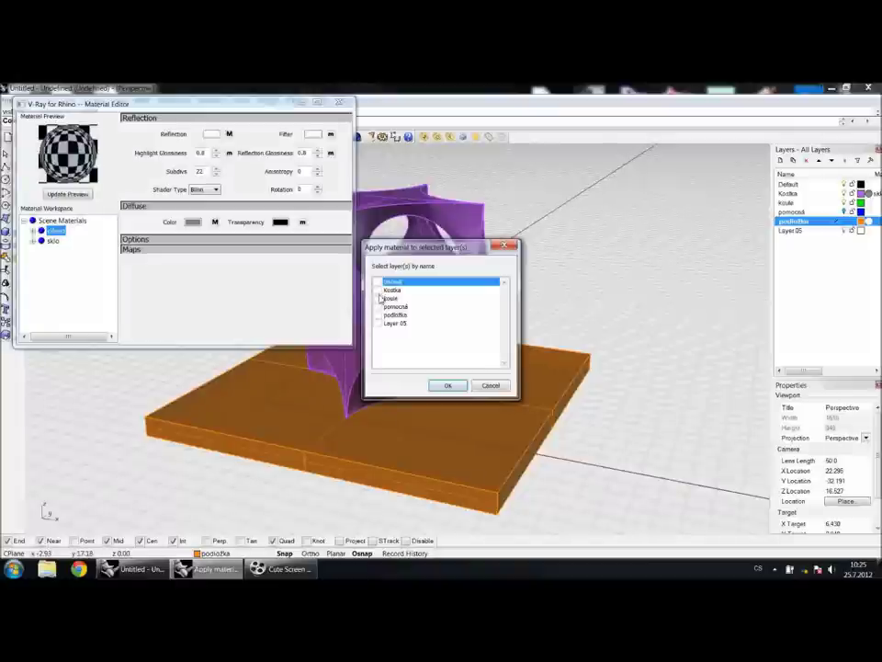
click(444, 386)
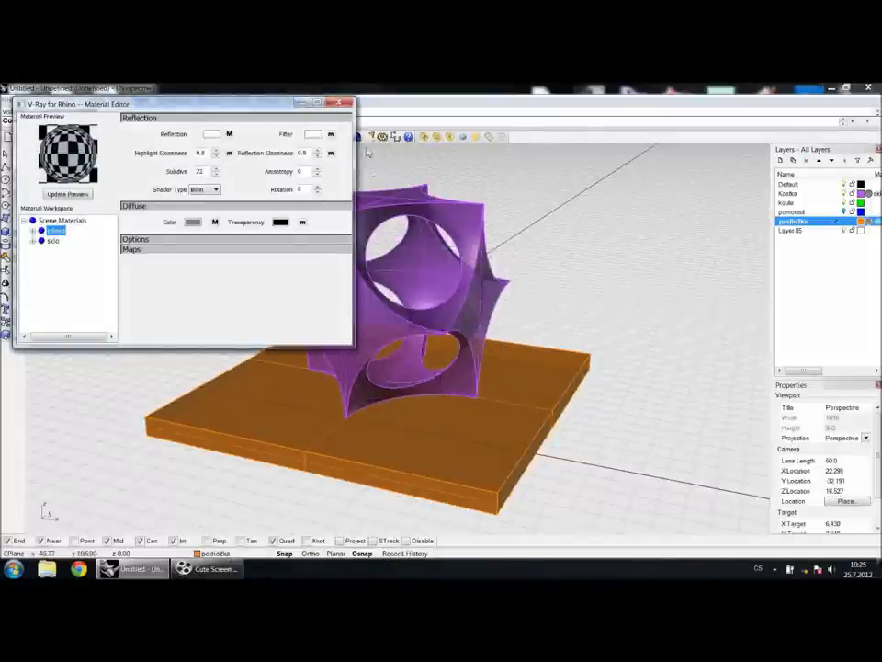
click(341, 105)
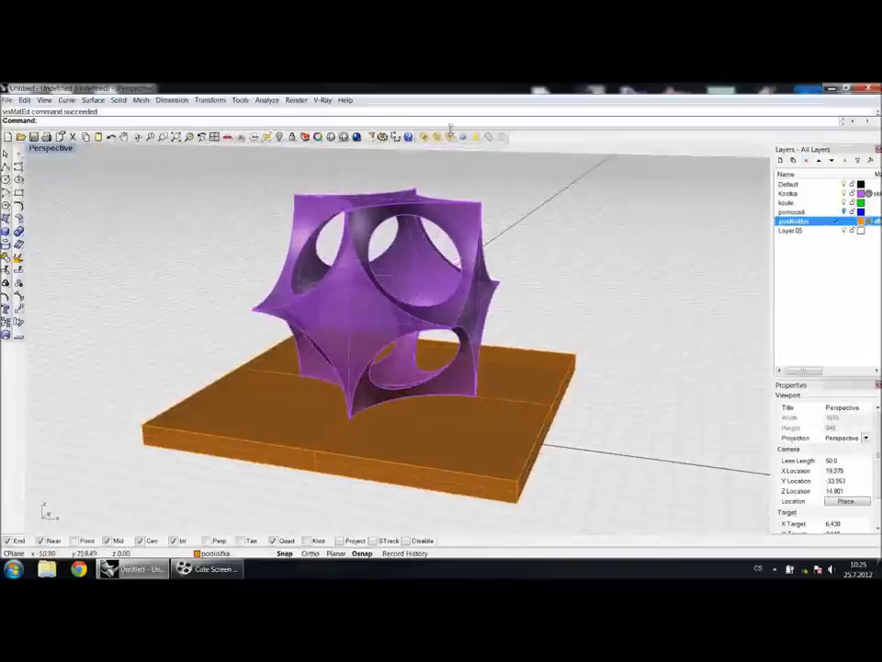
Step: Load the gi_irmap_medium.visopt preset into the V-Ray render options and close the options window
click(442, 139)
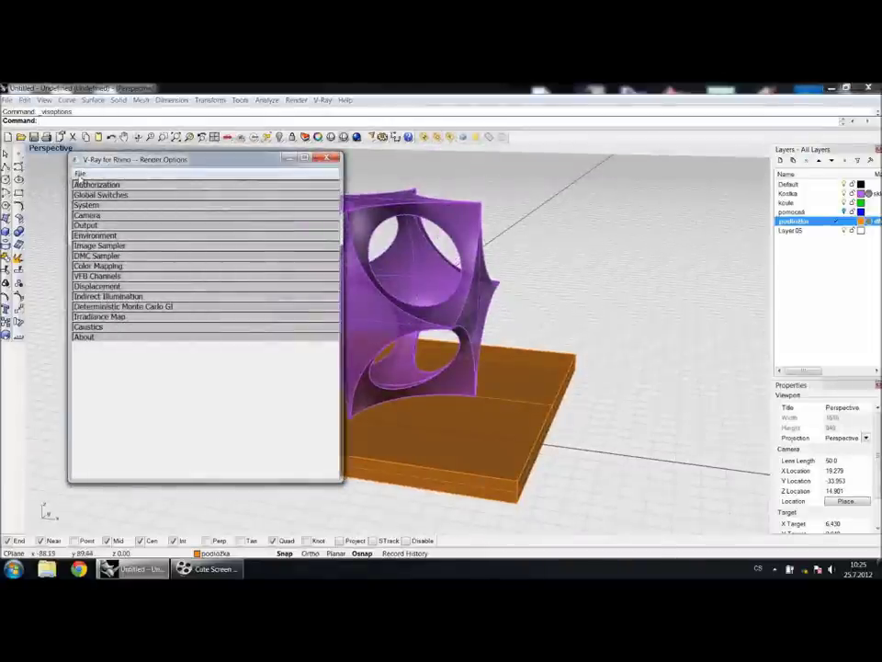
click(80, 174)
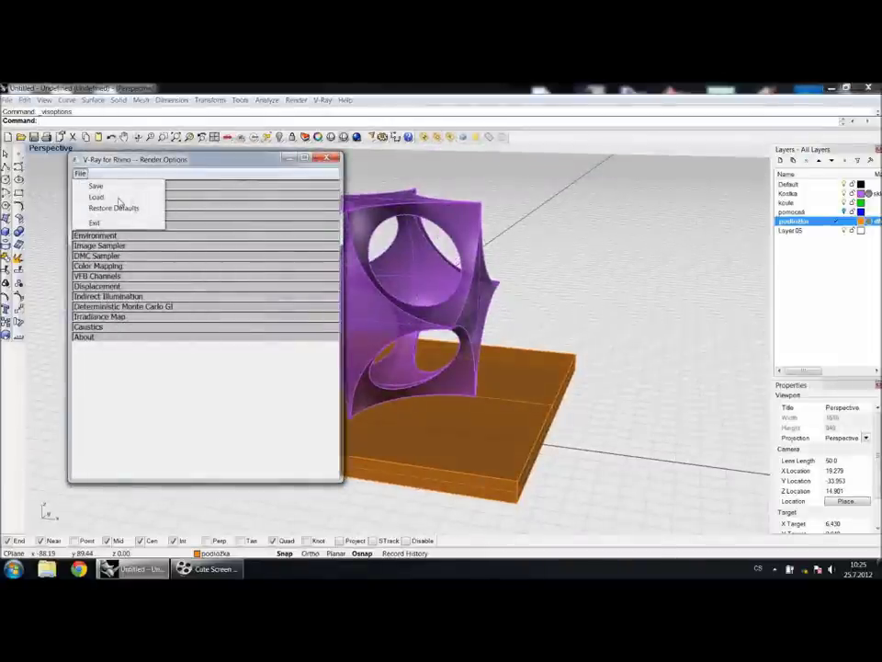
click(97, 197)
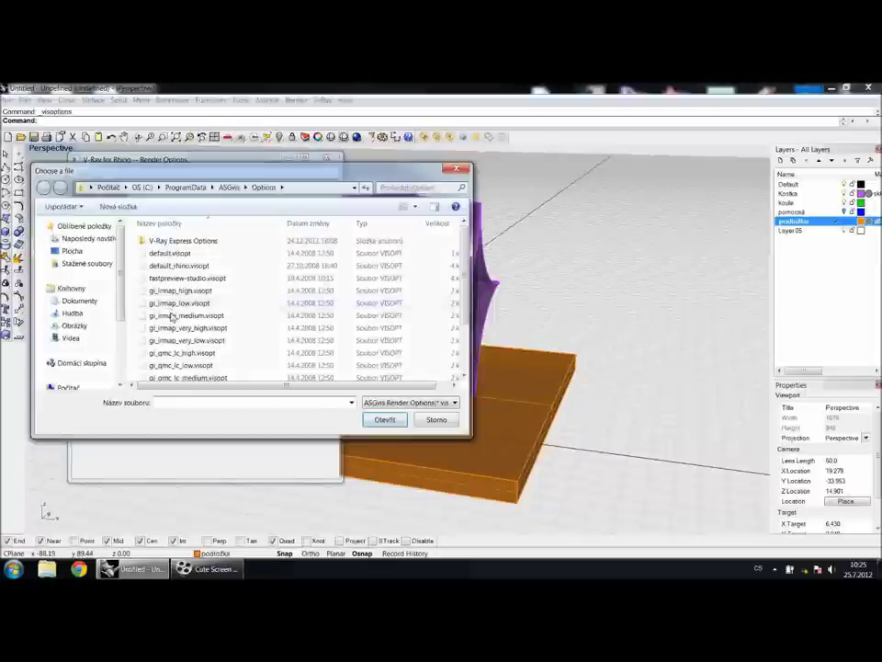
click(184, 315)
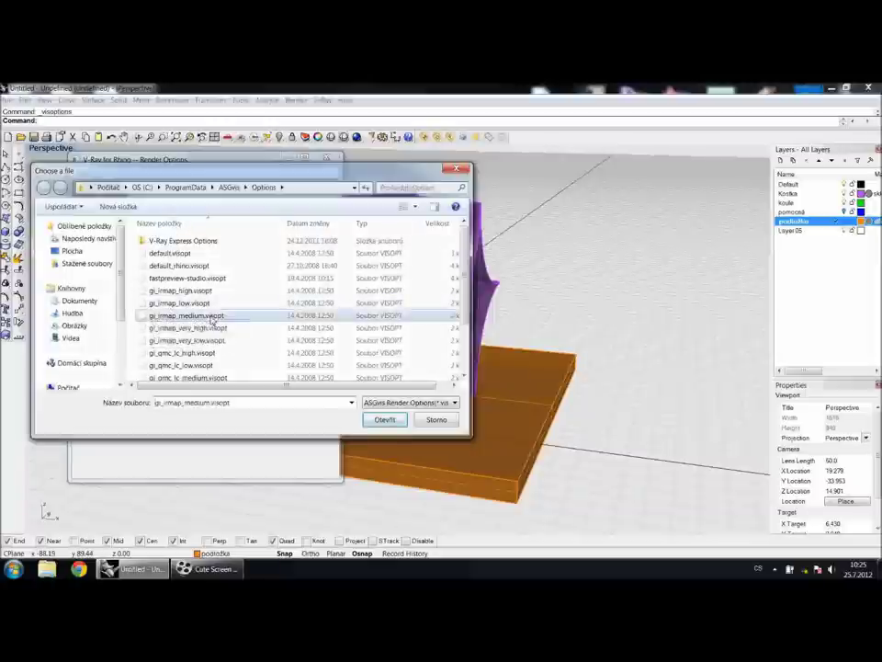
click(377, 420)
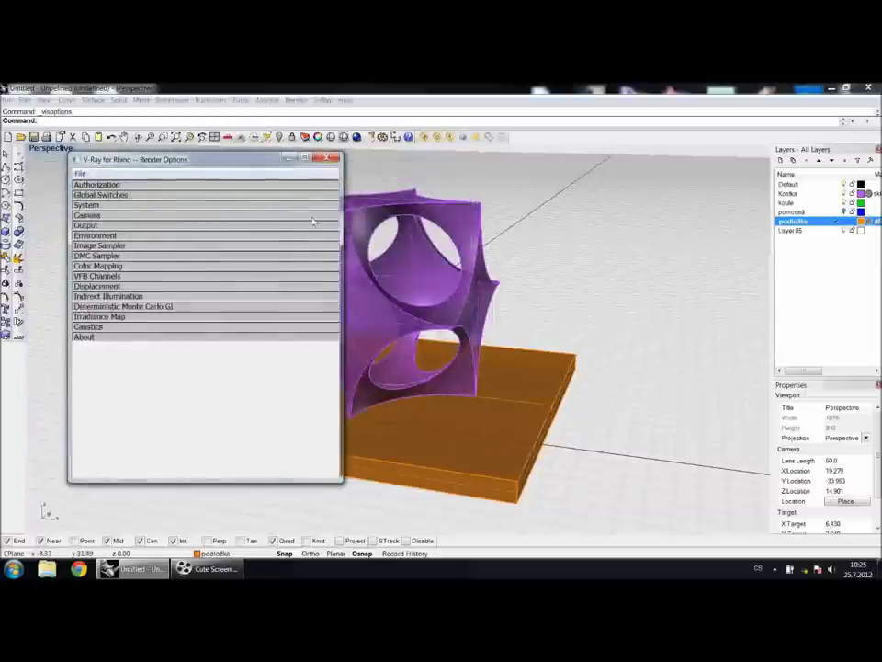
click(331, 159)
Step: Set the Perspective viewport's field of view angle to 30 with PerspectiveAngle and frame the model closely from a low viewpoint
mouse_move(410, 287)
right_down()
mouse_move(403, 276)
mouse_move(410, 291)
right_up()
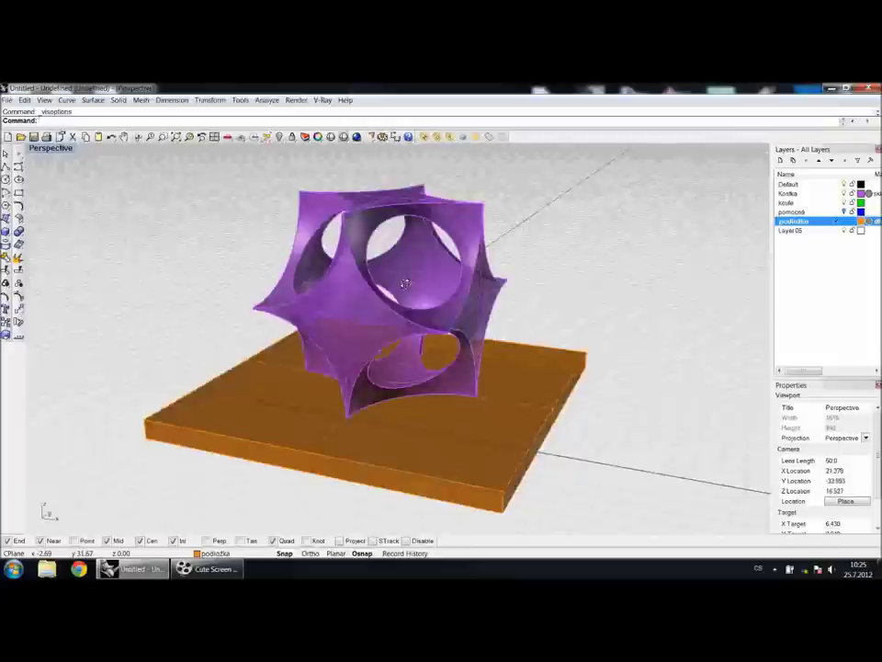
text(Prv)
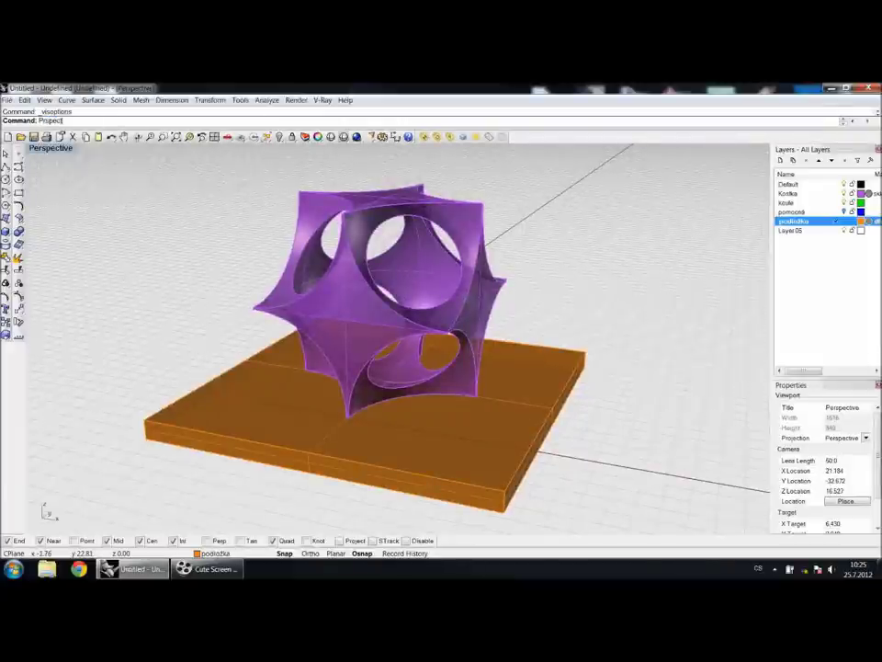
text(er)
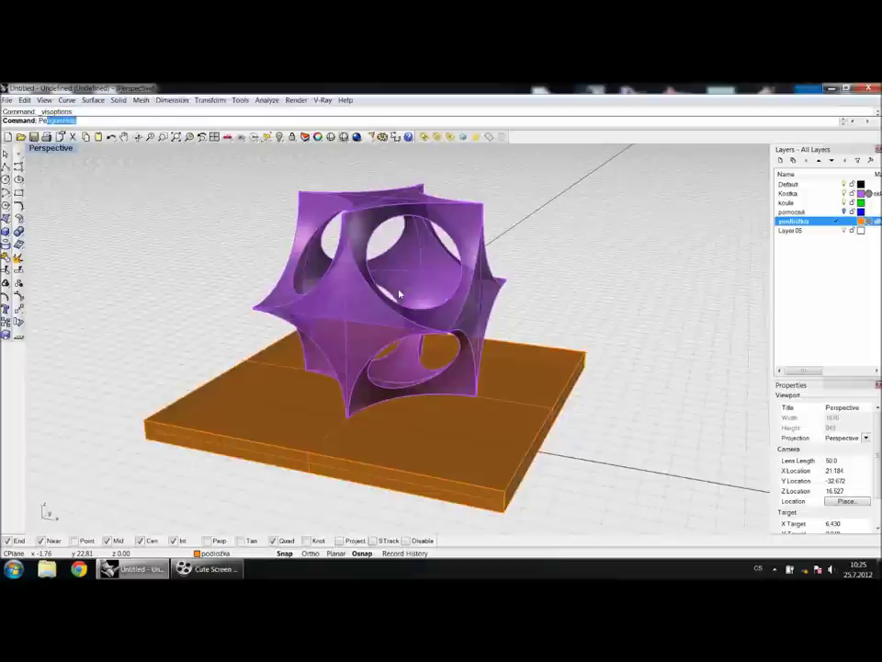
key(Return)
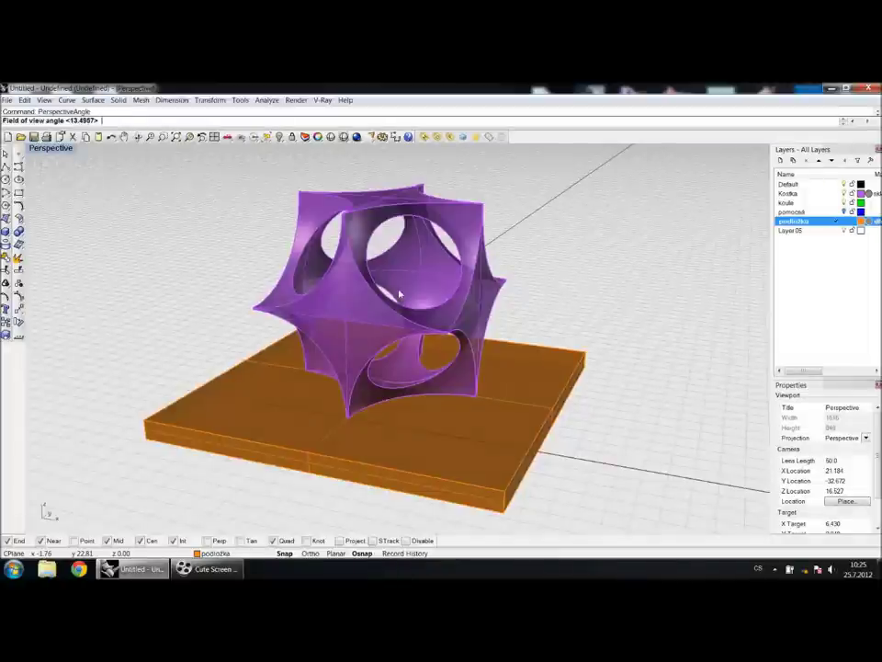
text(30)
key(Return)
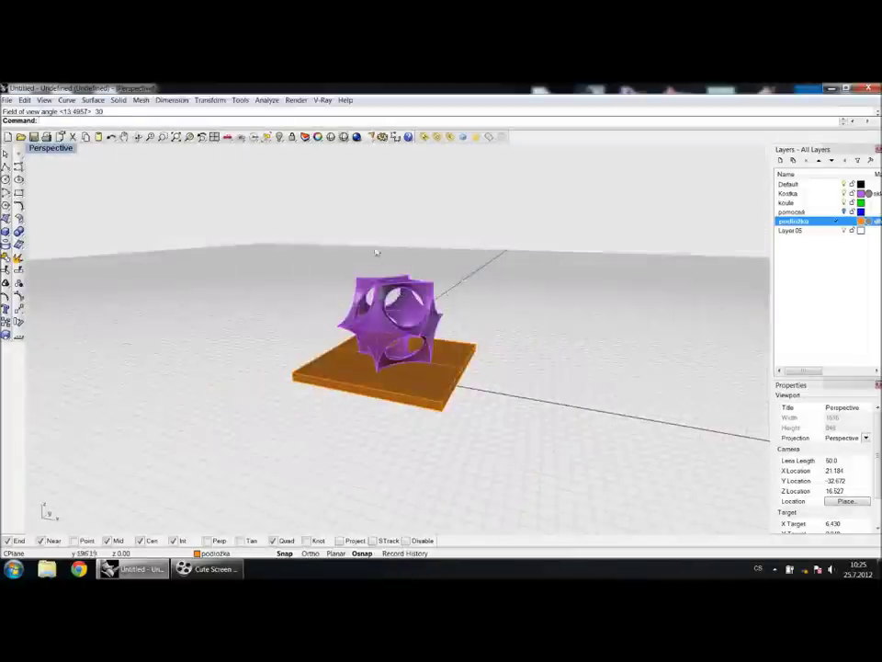
scroll(404, 365, up, 5)
right_drag(390, 320, 434, 315)
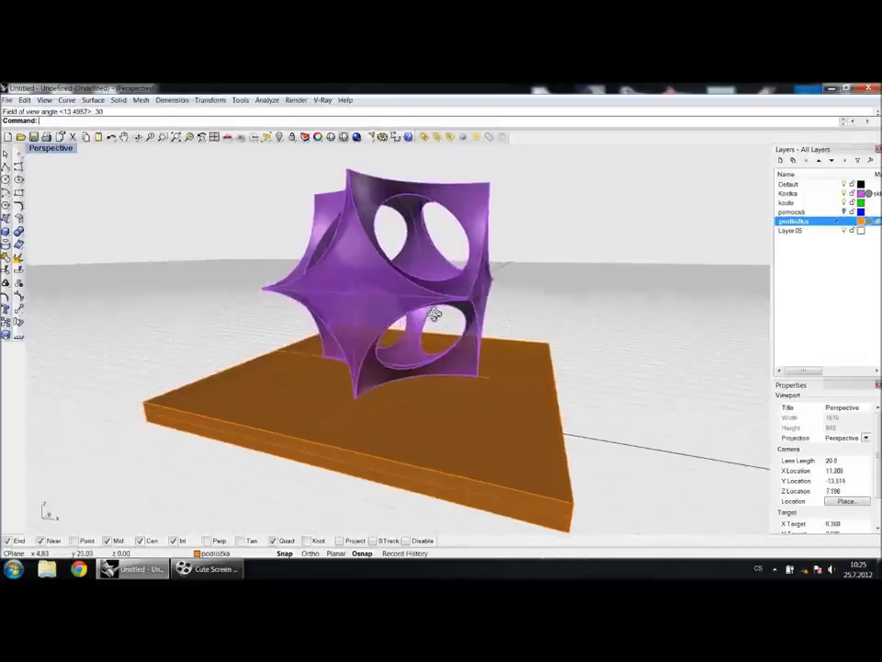
Step: Check the output size settings in the V-Ray render options, then close the options window
click(464, 138)
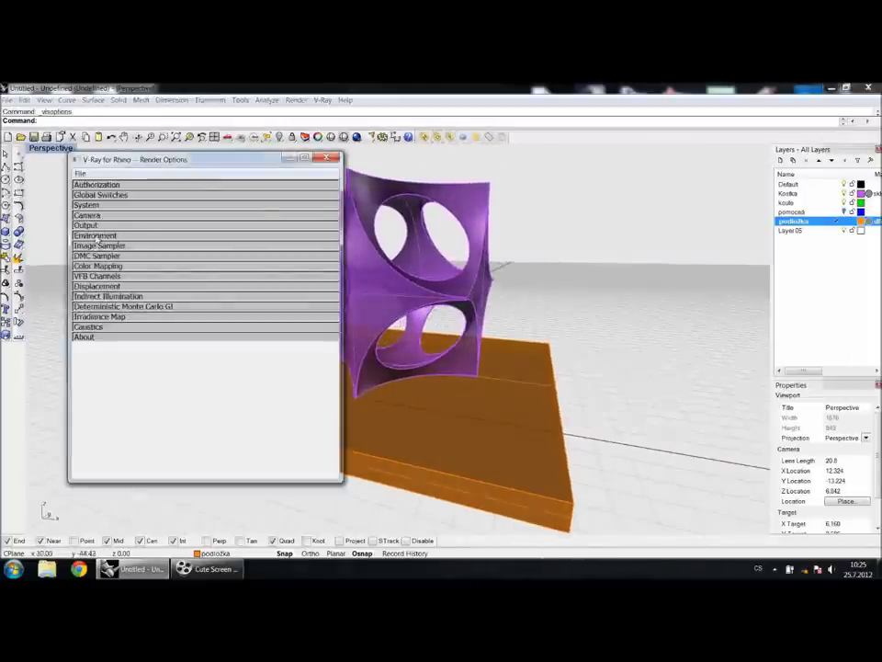
click(85, 225)
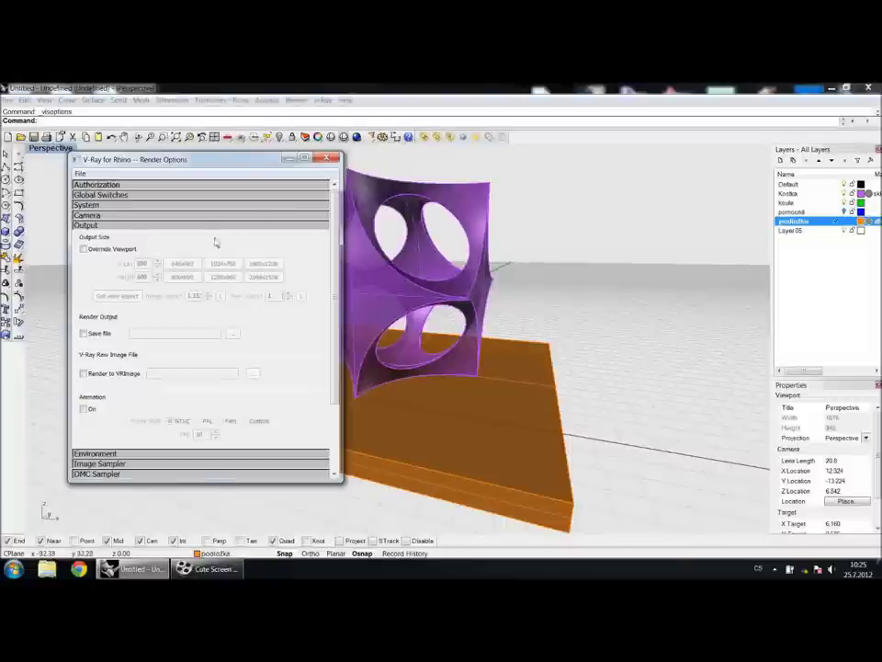
click(327, 159)
Step: Render the Perspective view with V-Ray, inspect the image, and close the frame buffer and render progress windows
click(463, 138)
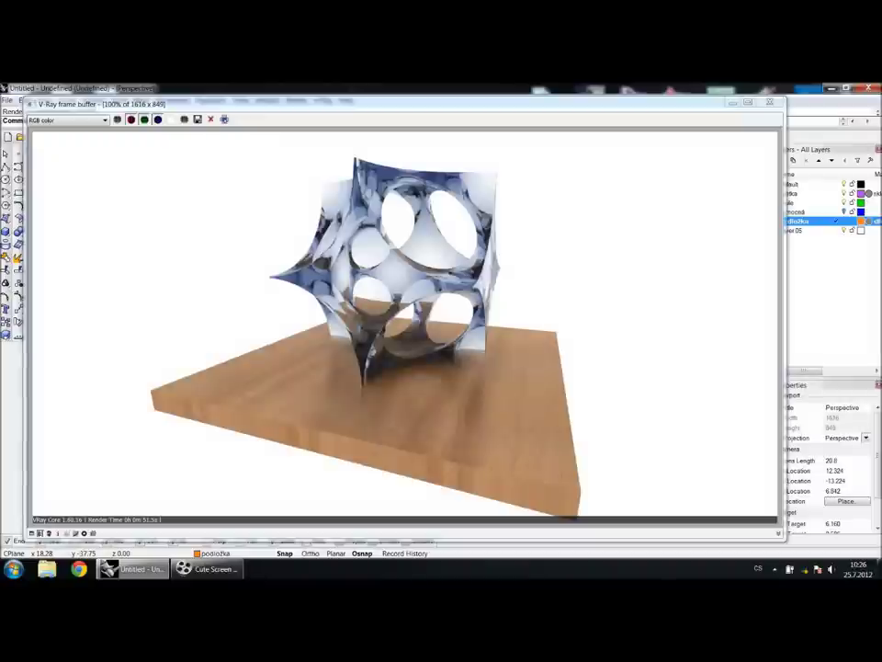
scroll(404, 322, up, 3)
scroll(404, 322, down, 3)
scroll(404, 322, down, 2)
scroll(404, 322, up, 2)
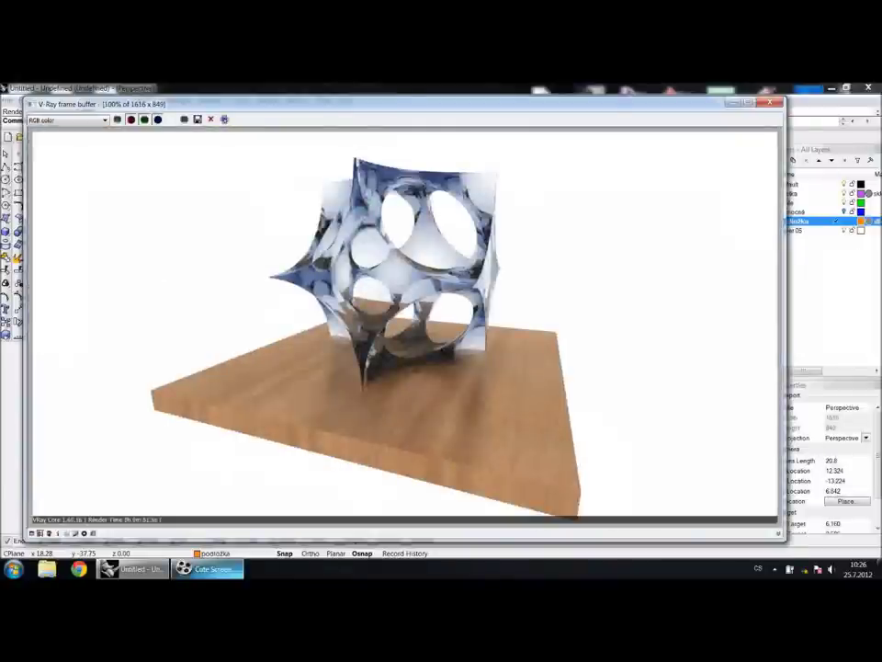
click(207, 569)
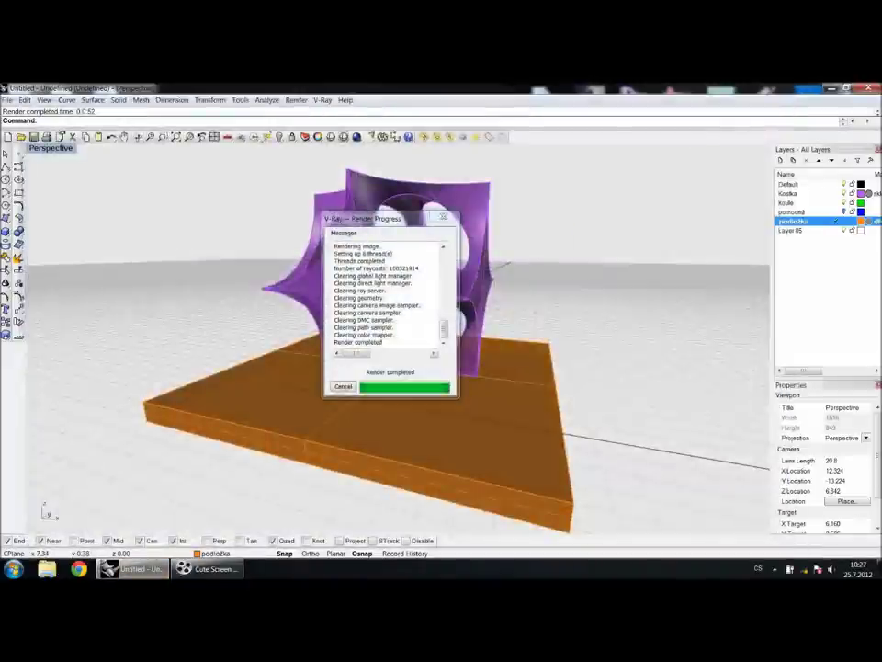
click(443, 216)
click(208, 569)
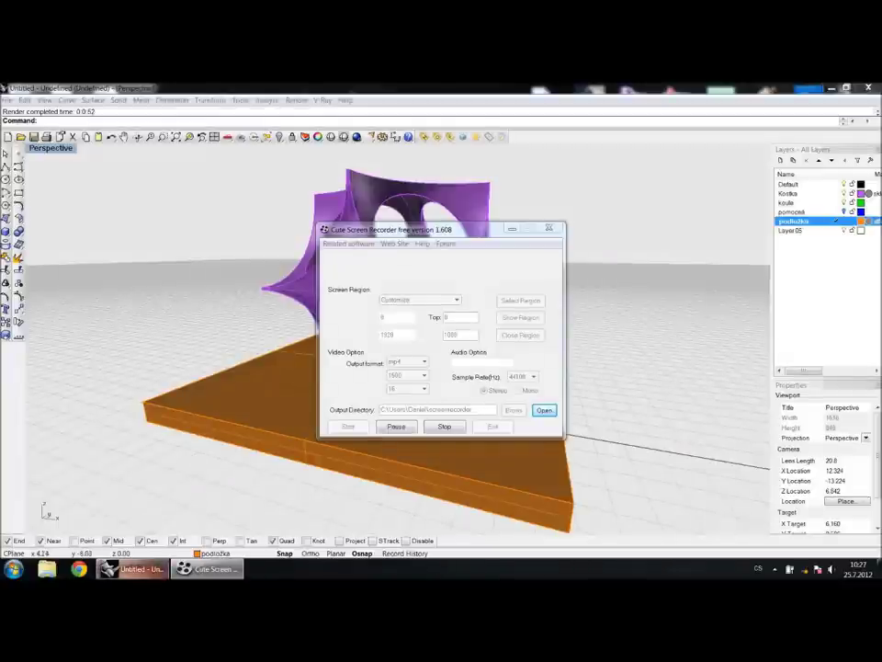
mouse_move(133, 569)
click(133, 514)
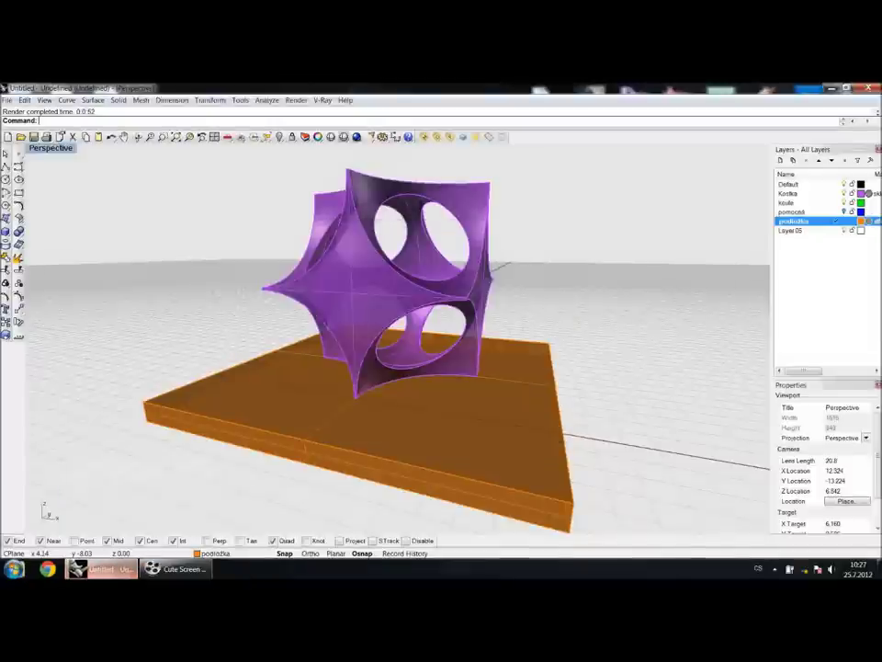
click(210, 569)
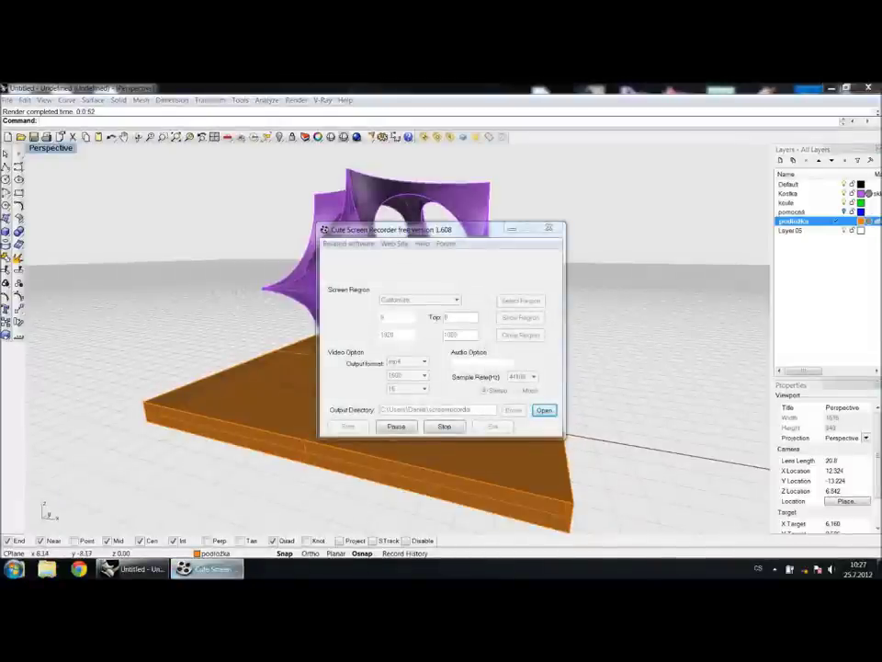
click(142, 569)
click(143, 569)
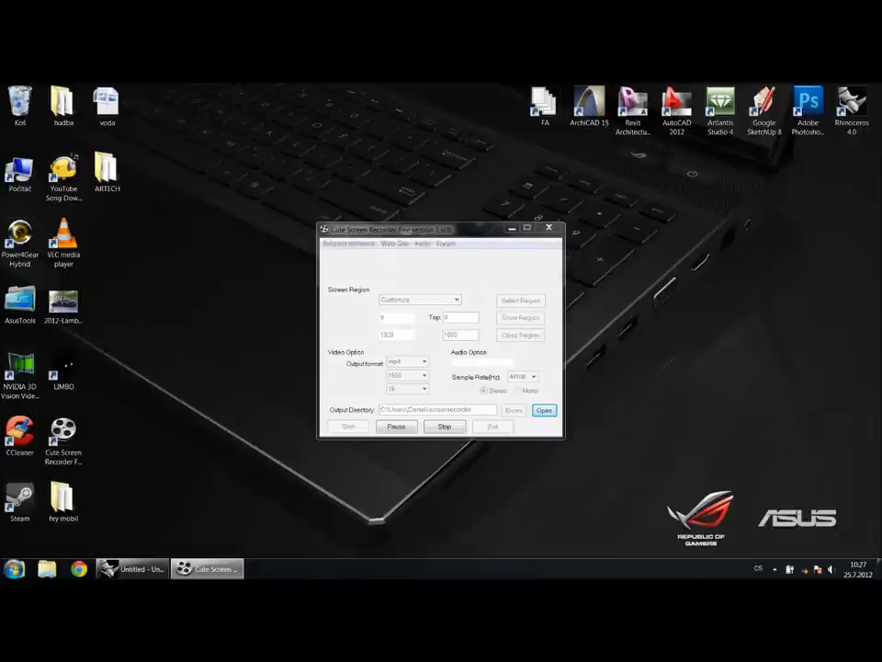
key(ctrl+shift+Escape)
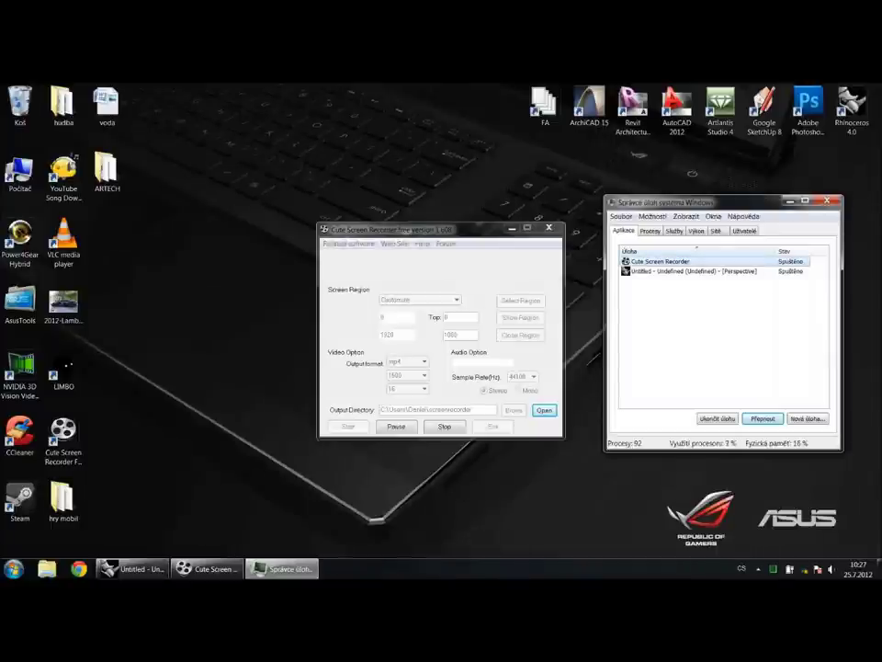
key(Return)
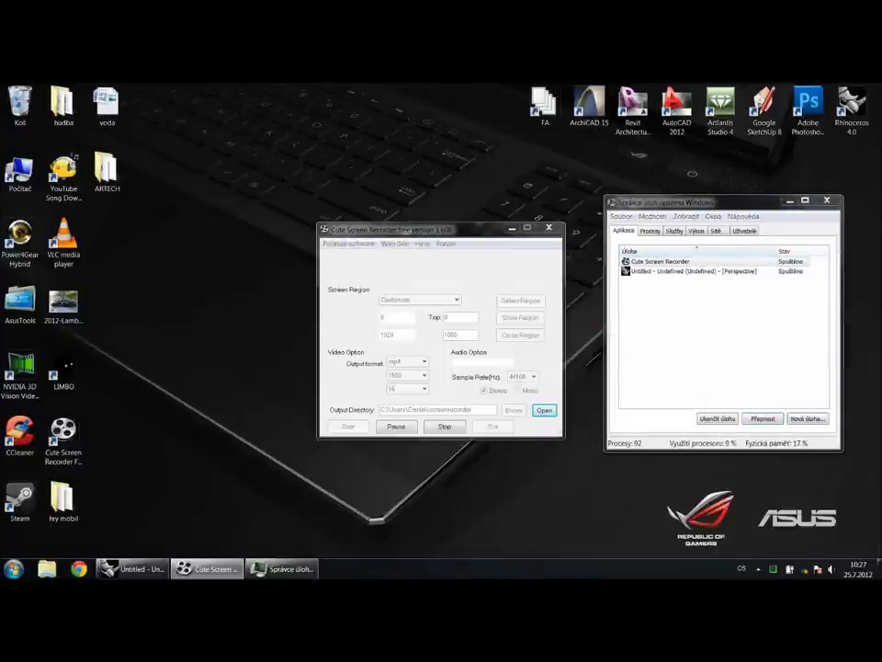
key(alt+Tab)
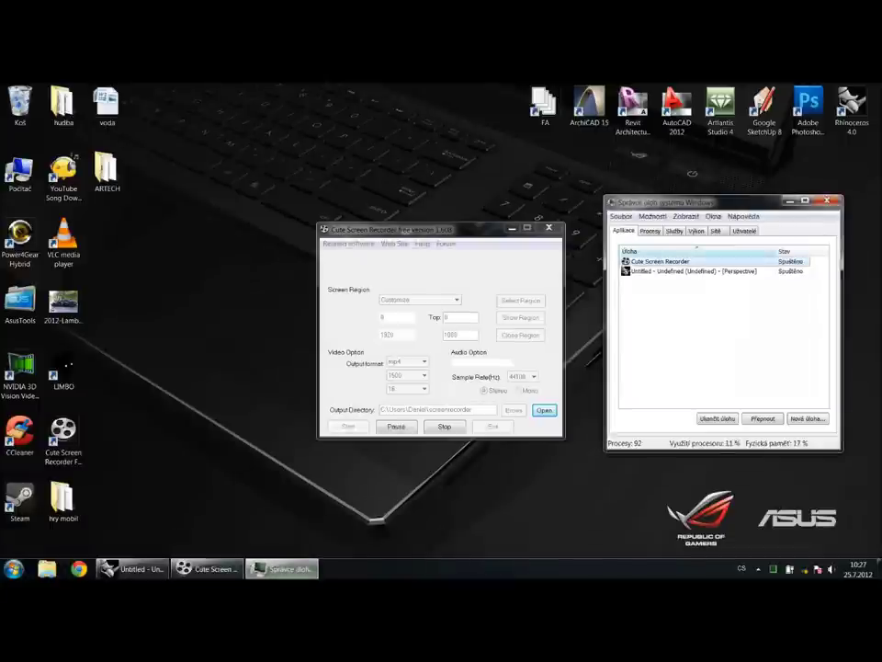